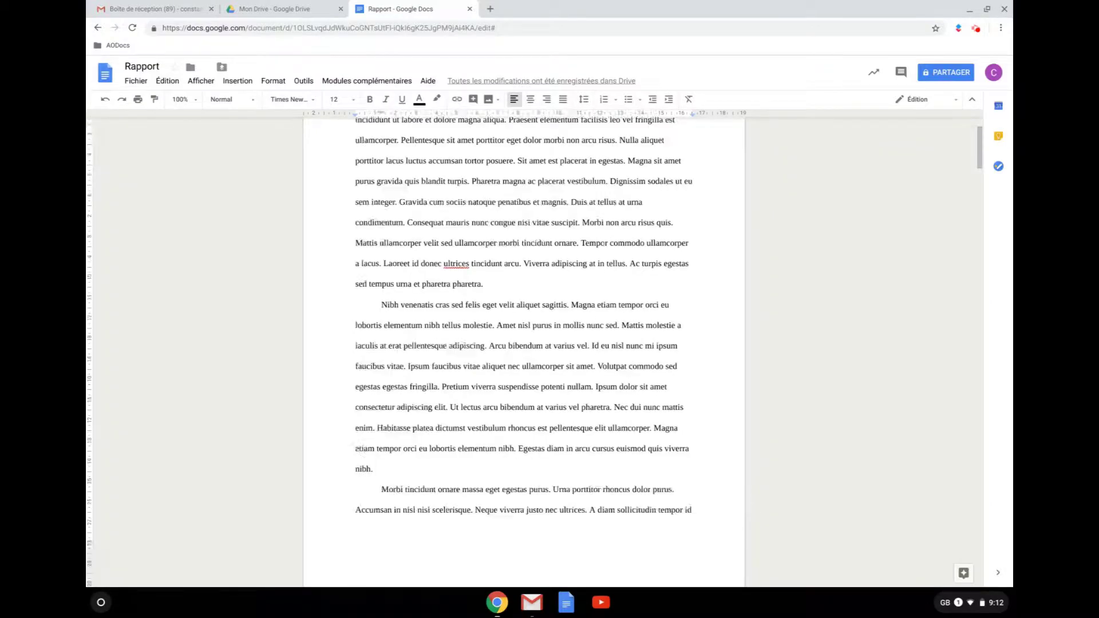
Set the entire document's text to the Comic Sans MS font at size 11.
scroll(604, 346, "down", 15)
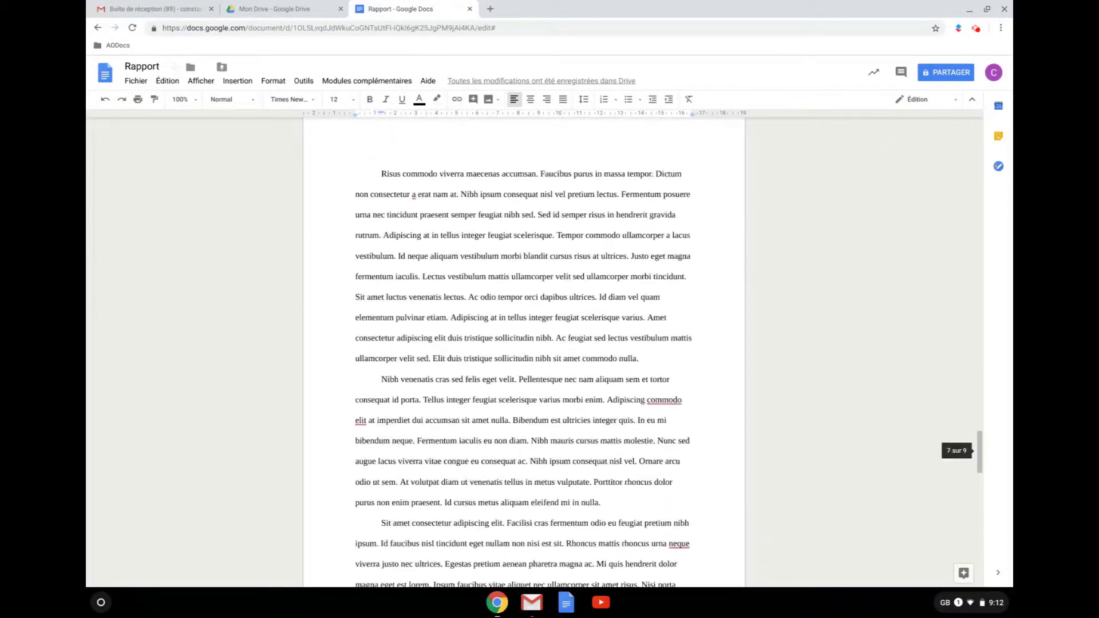
scroll(524, 343, "up", 20)
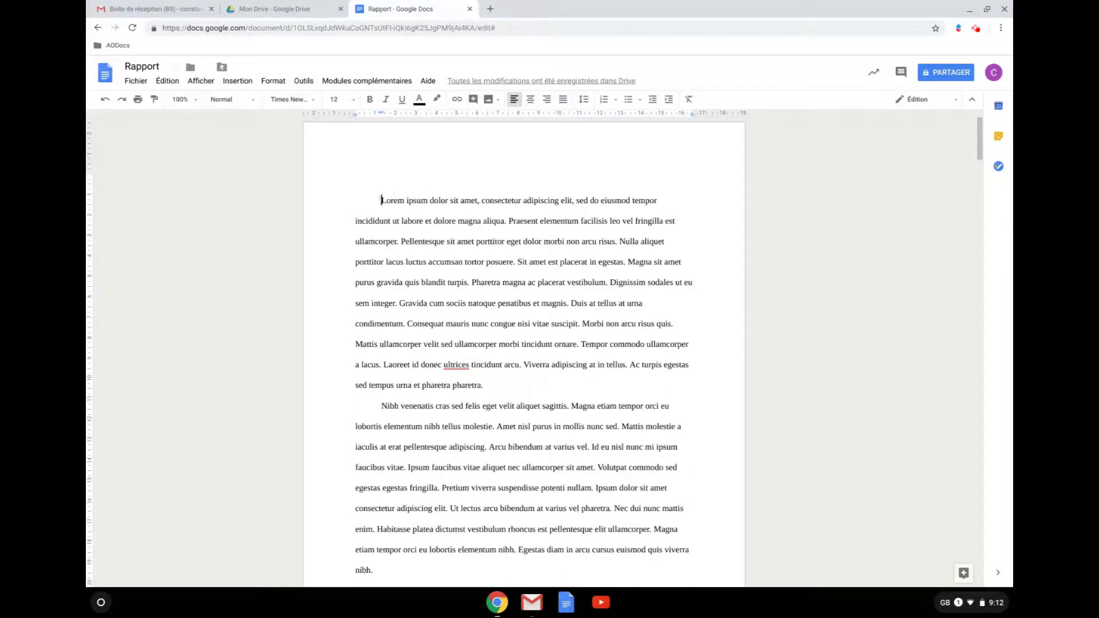
left_click_drag(381, 201, 468, 385)
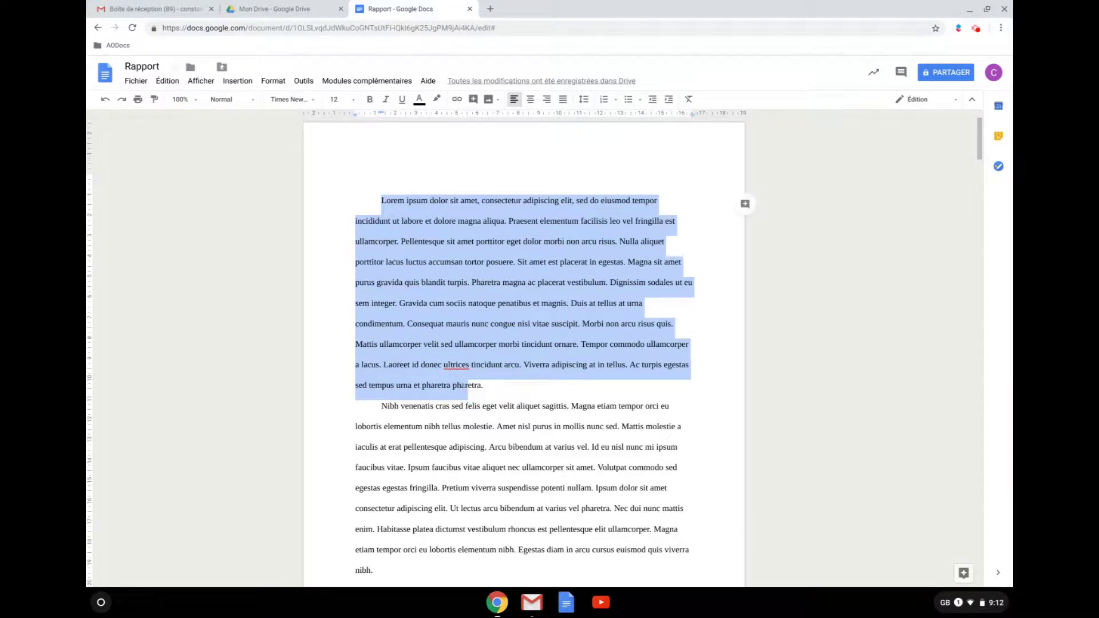
key("ctrl+a")
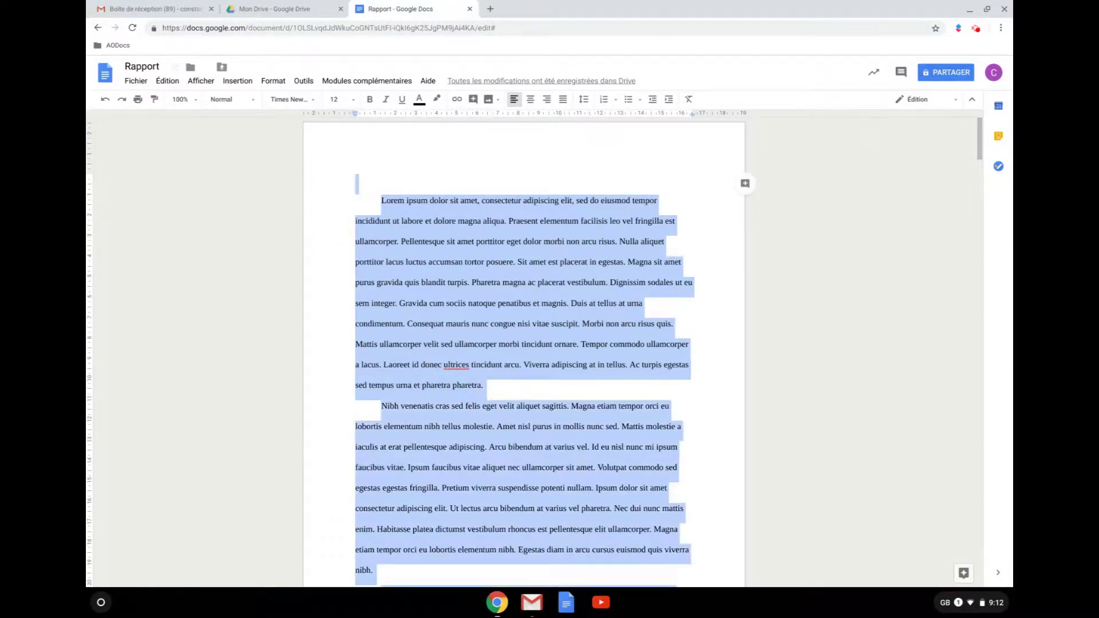
left_click(307, 100)
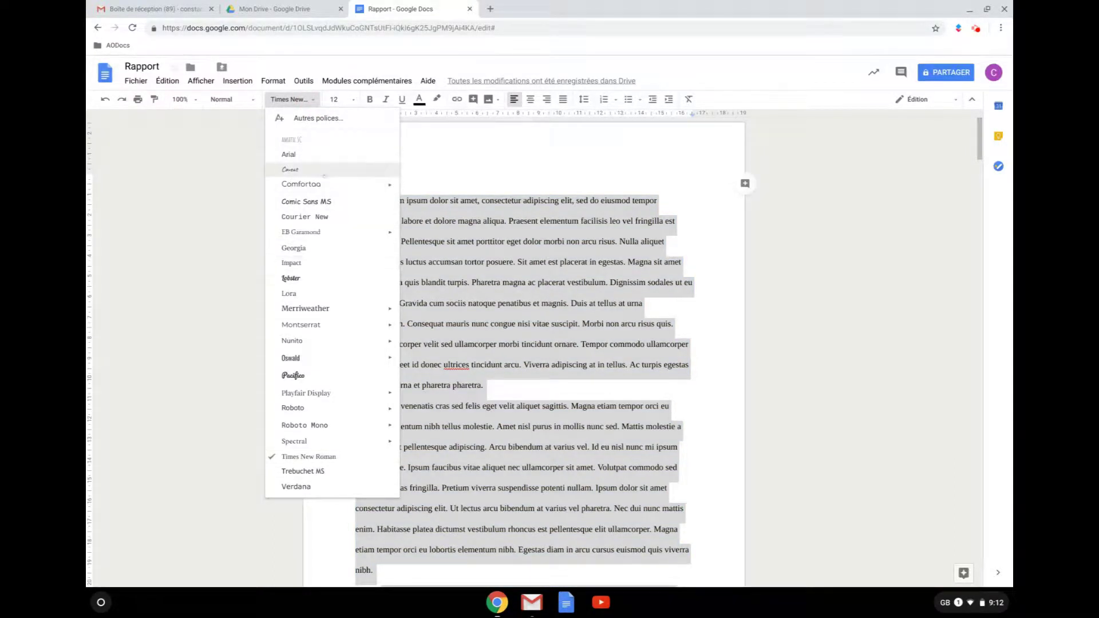
left_click(321, 202)
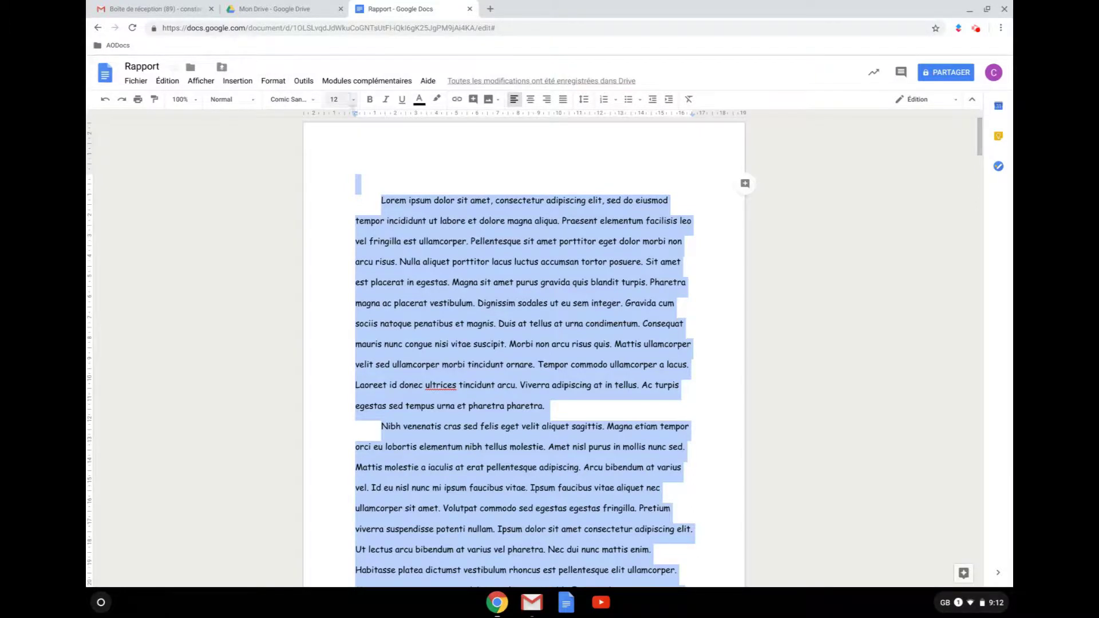
left_click(341, 99)
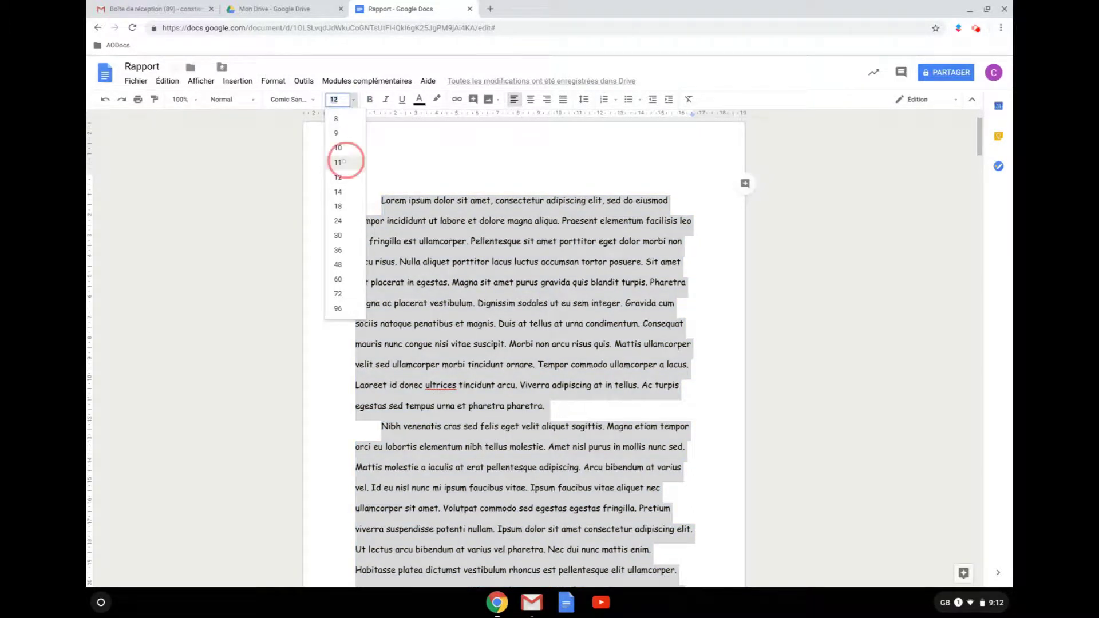
left_click(339, 163)
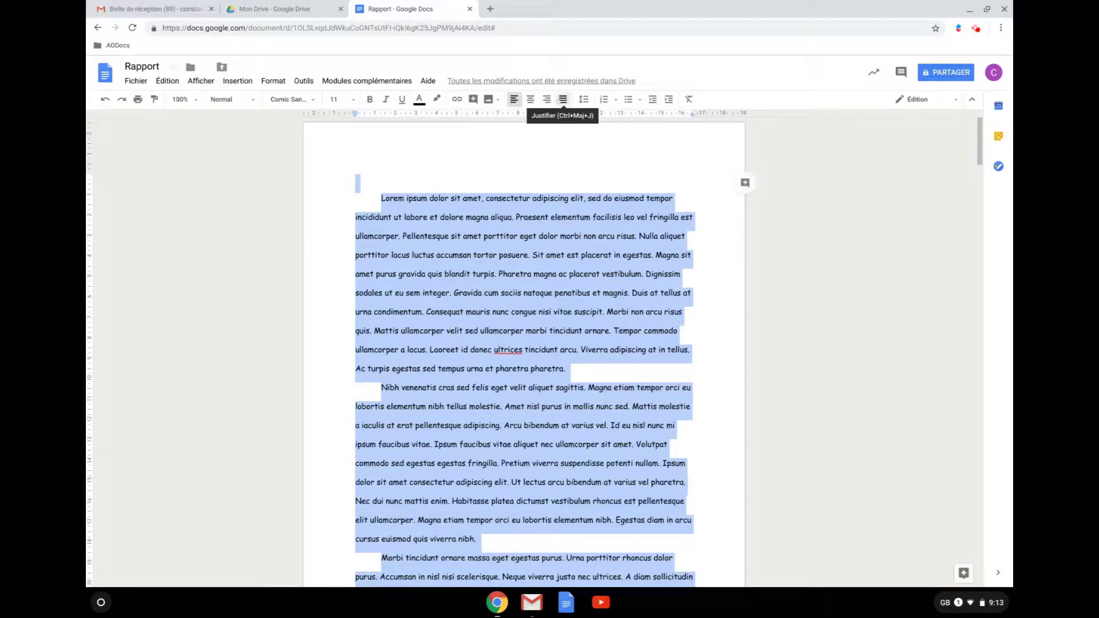
Justify the entire document's text and set its line spacing to 1.5.
left_click(563, 100)
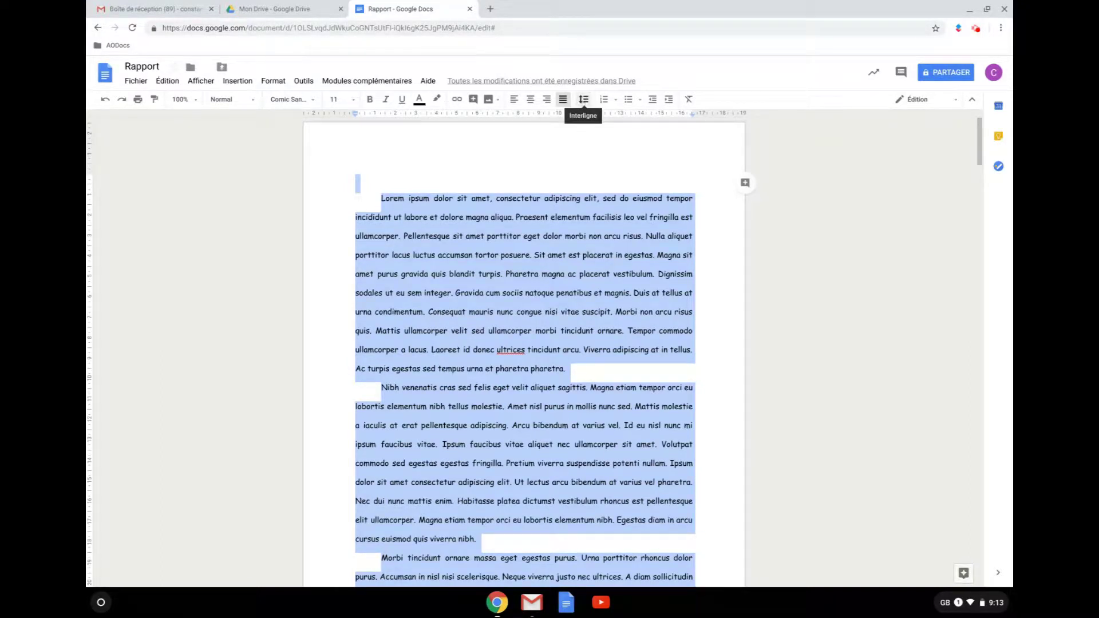
left_click(584, 99)
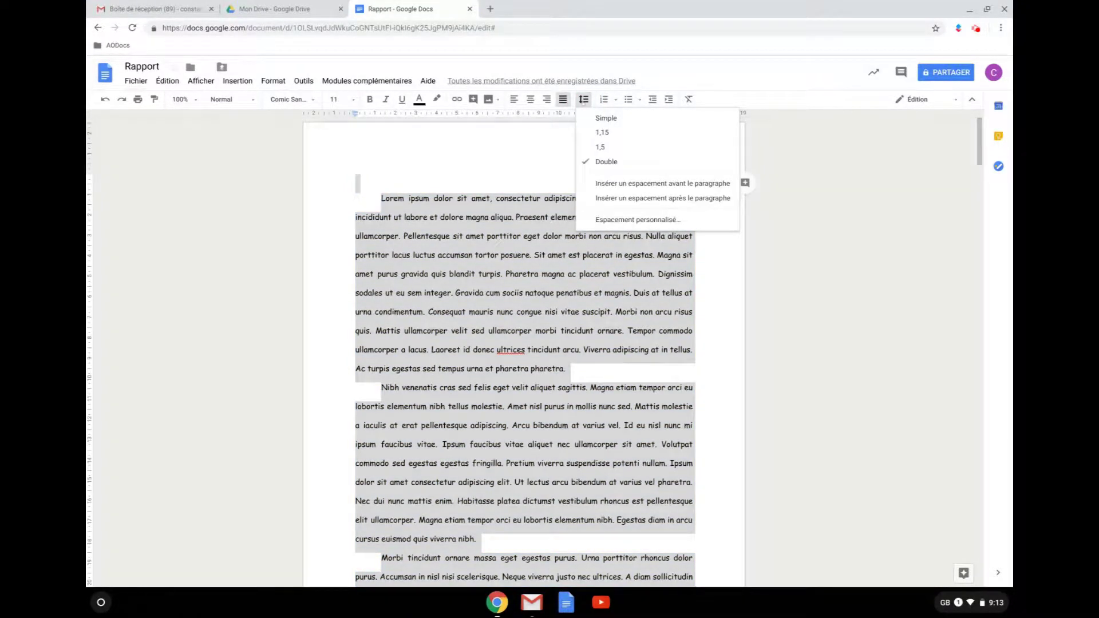
left_click(602, 132)
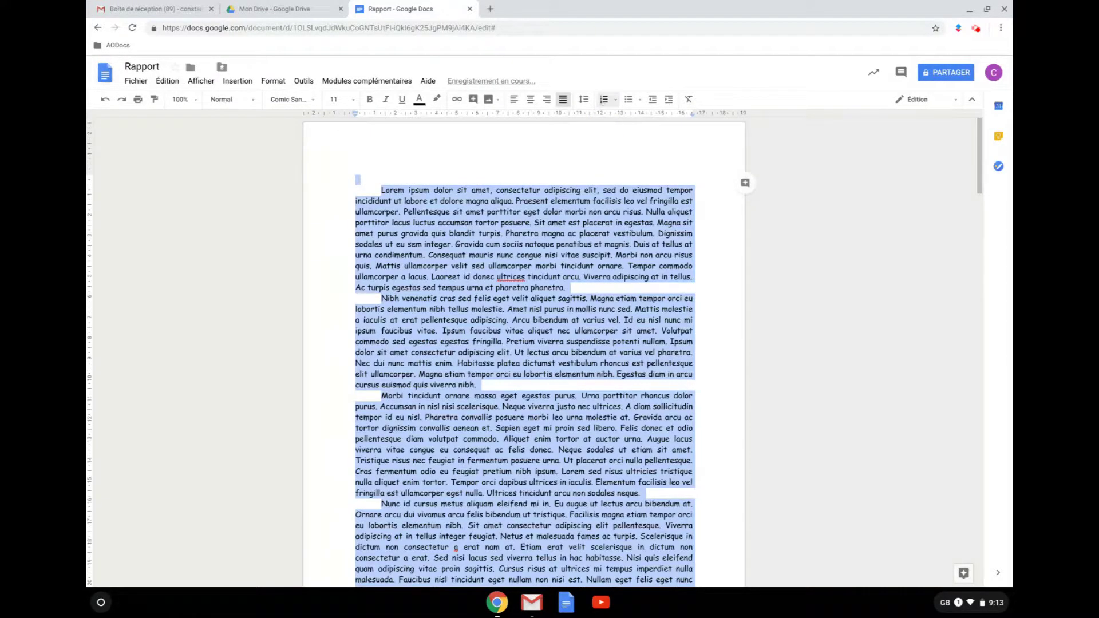
left_click(583, 99)
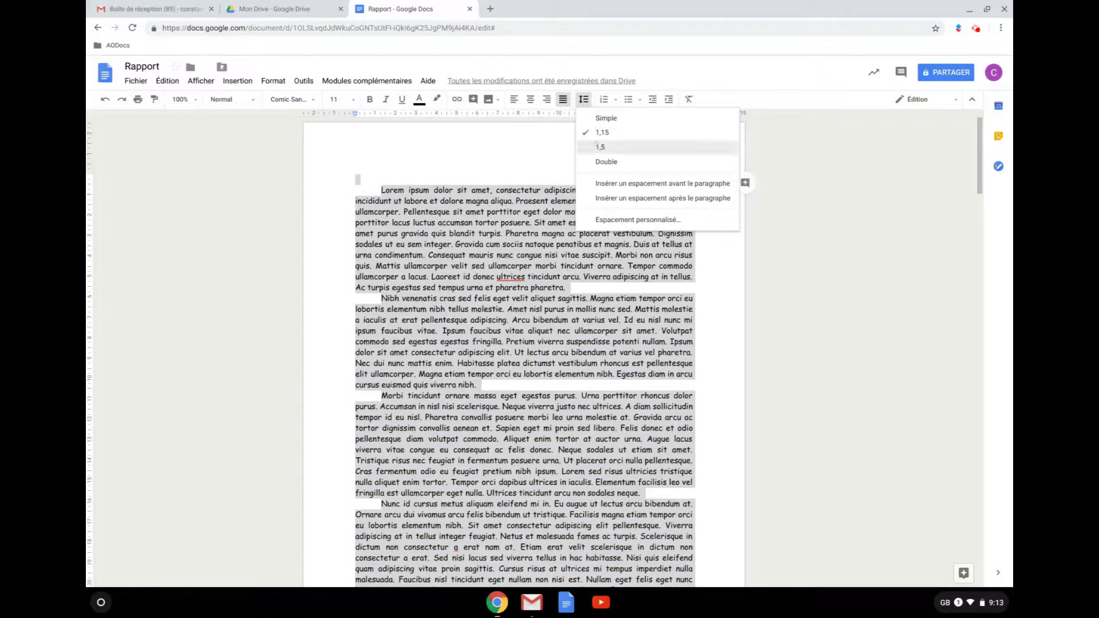
left_click(597, 147)
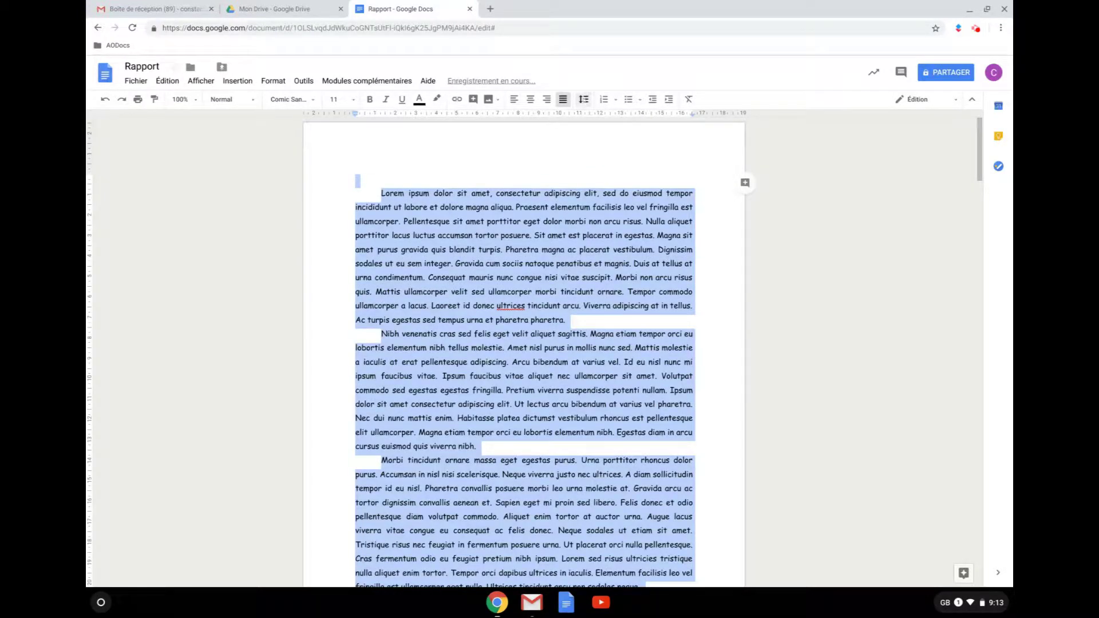
Insert spacing before every paragraph of the document.
left_click(583, 99)
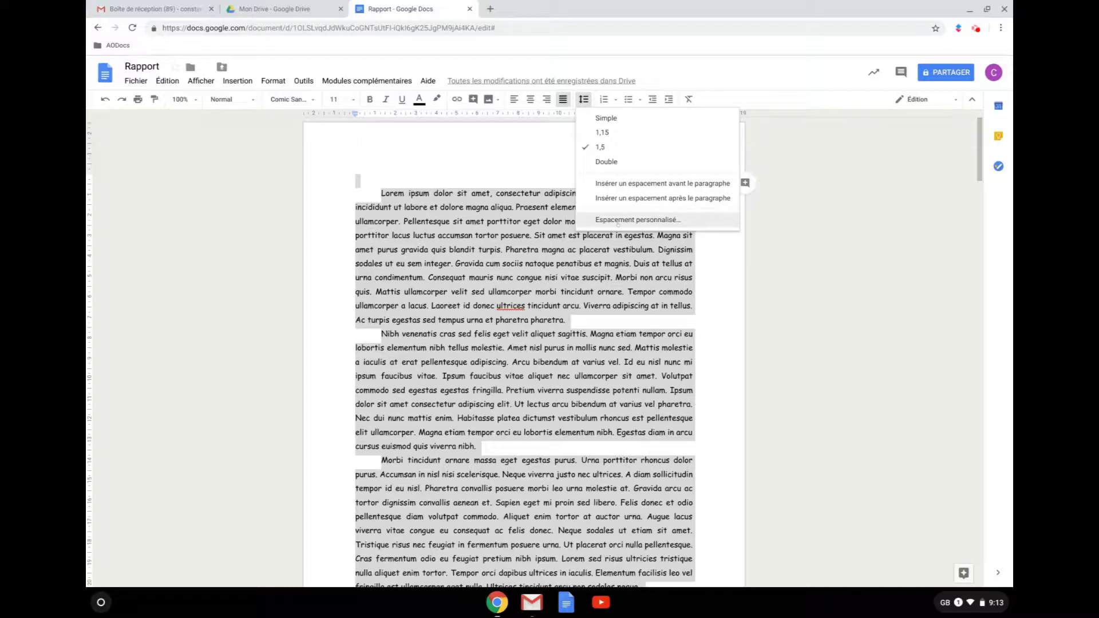
left_click(632, 184)
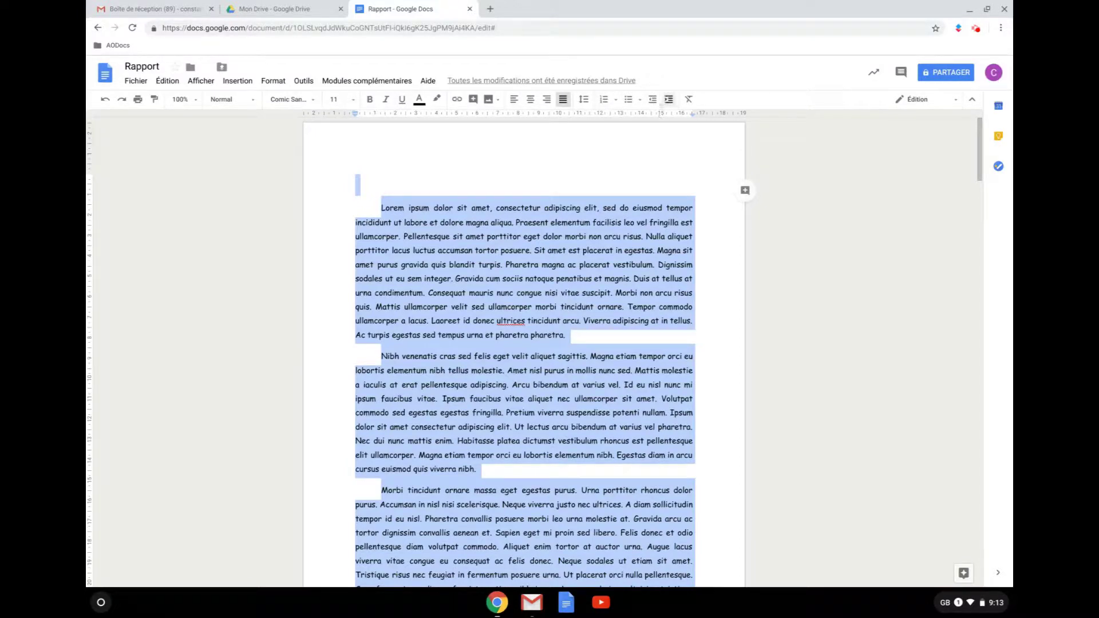
key("Left")
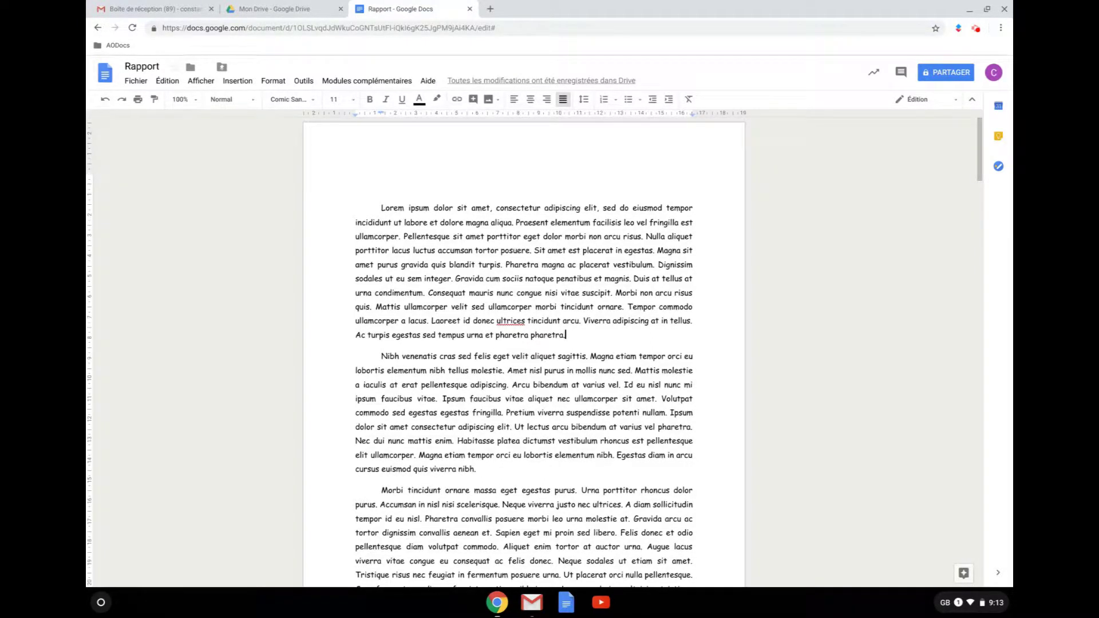
Update the Normal text style to match the formatting of the first paragraph.
left_click_drag(566, 335, 380, 214)
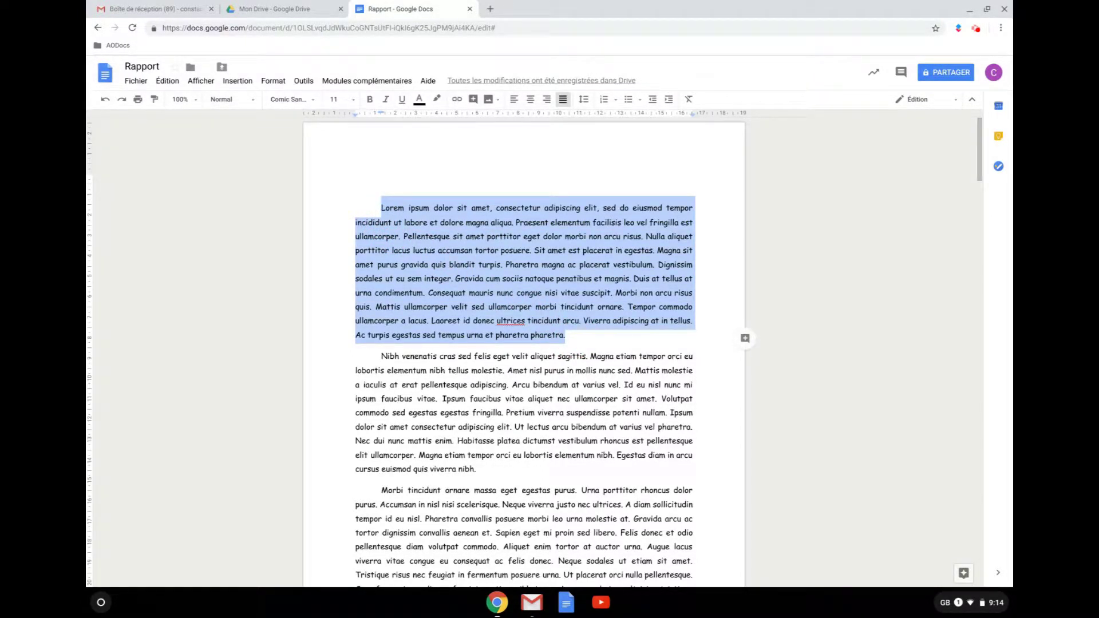
left_click(252, 100)
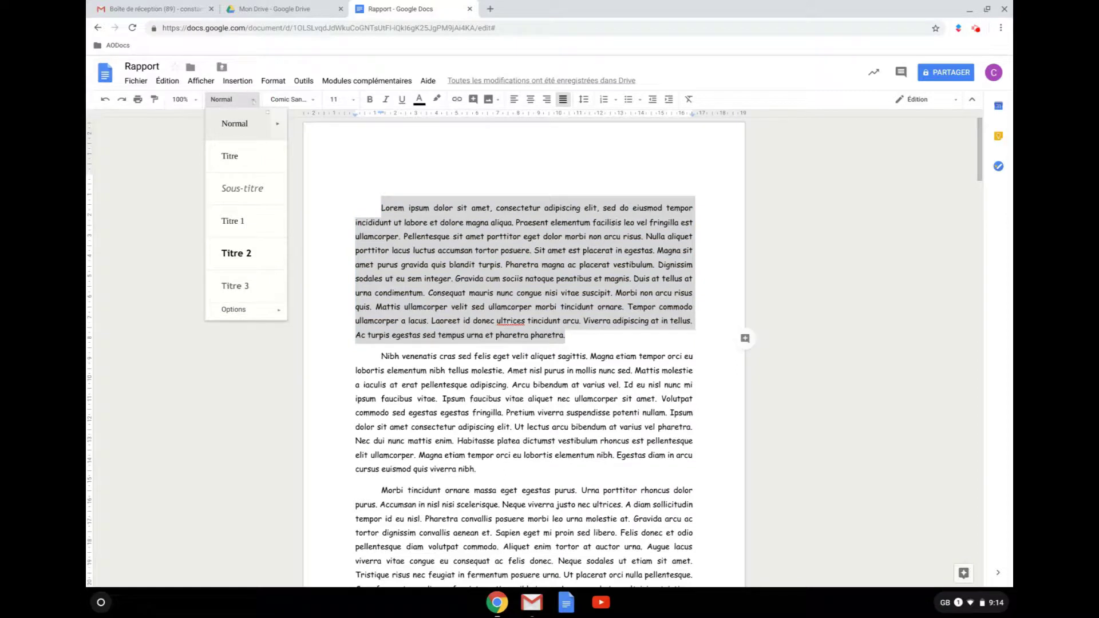
mouse_move(277, 125)
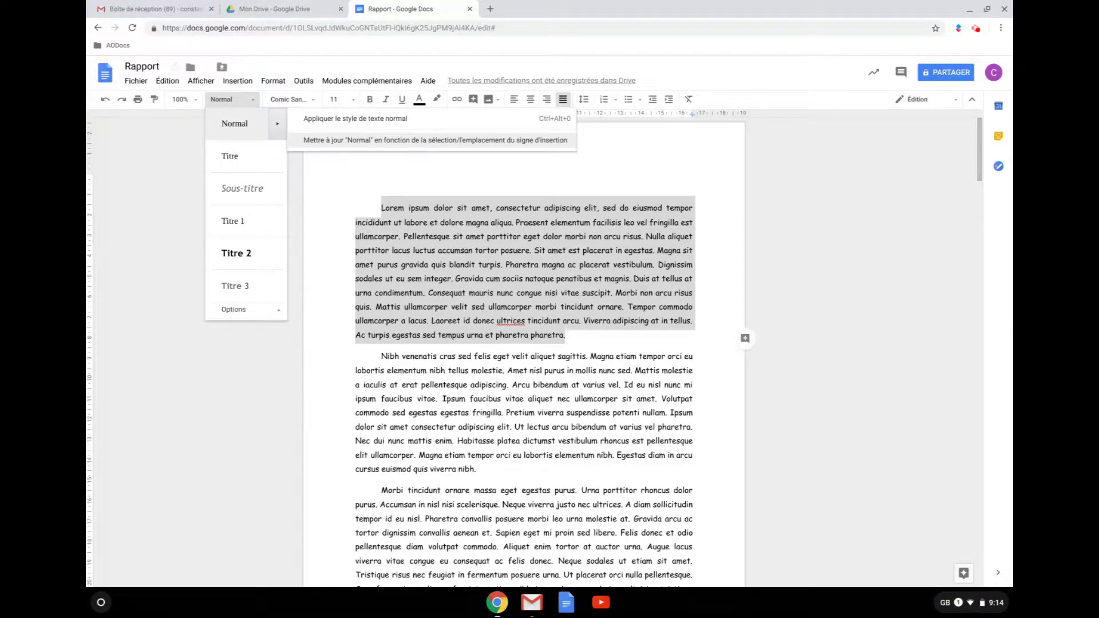
left_click(342, 140)
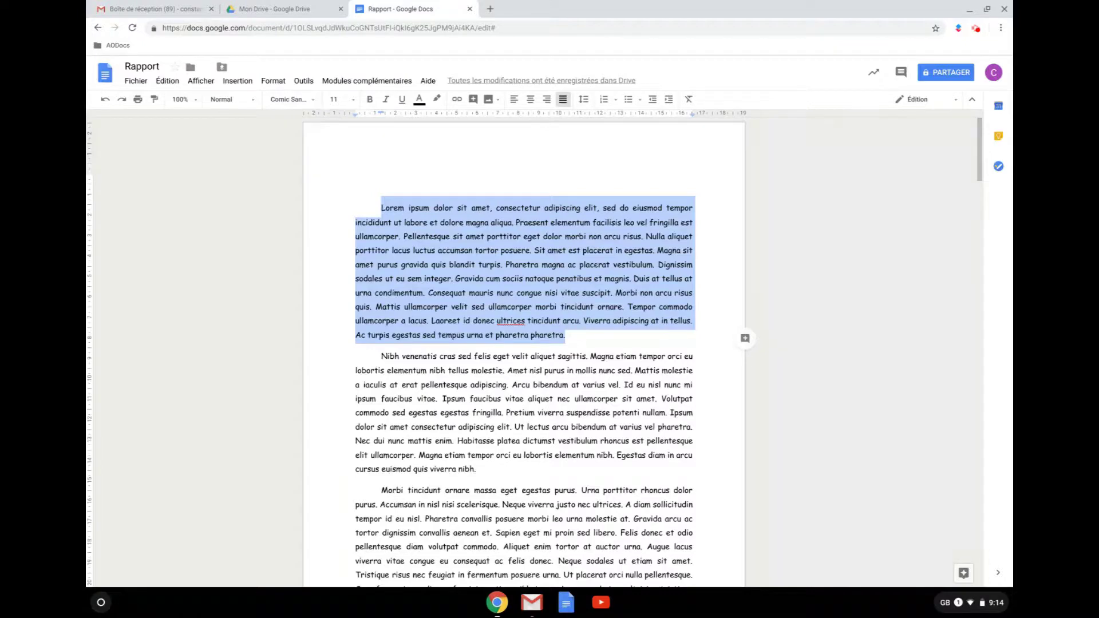
Add a paragraph reading "Voici la suite du texte." on a new page after the last paragraph of page 3.
scroll(523, 343, "down", 10)
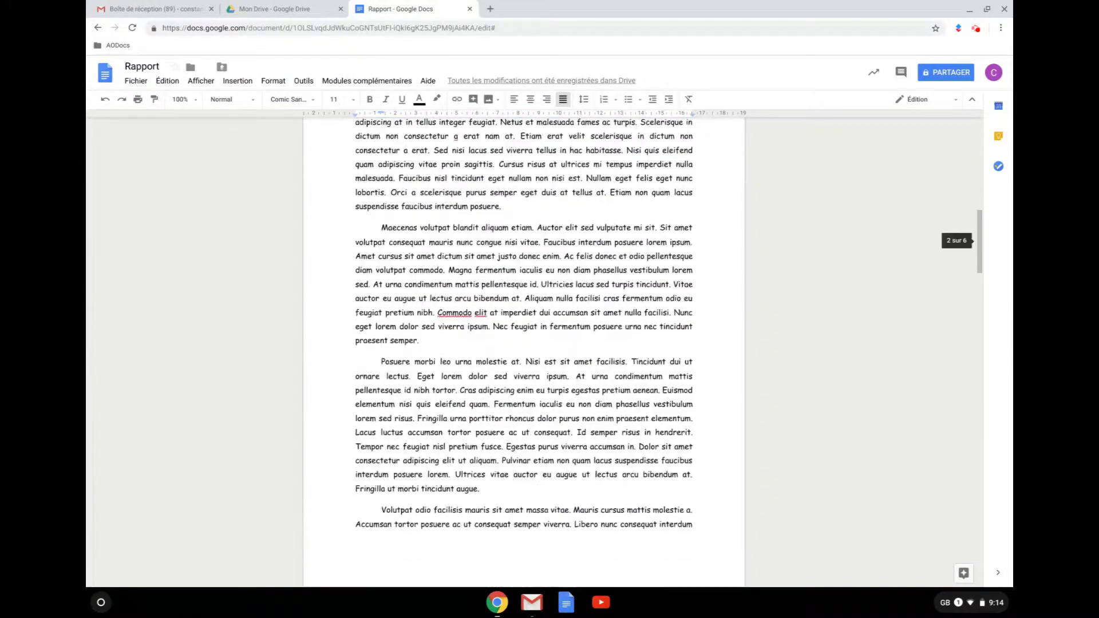
scroll(524, 343, "down", 5)
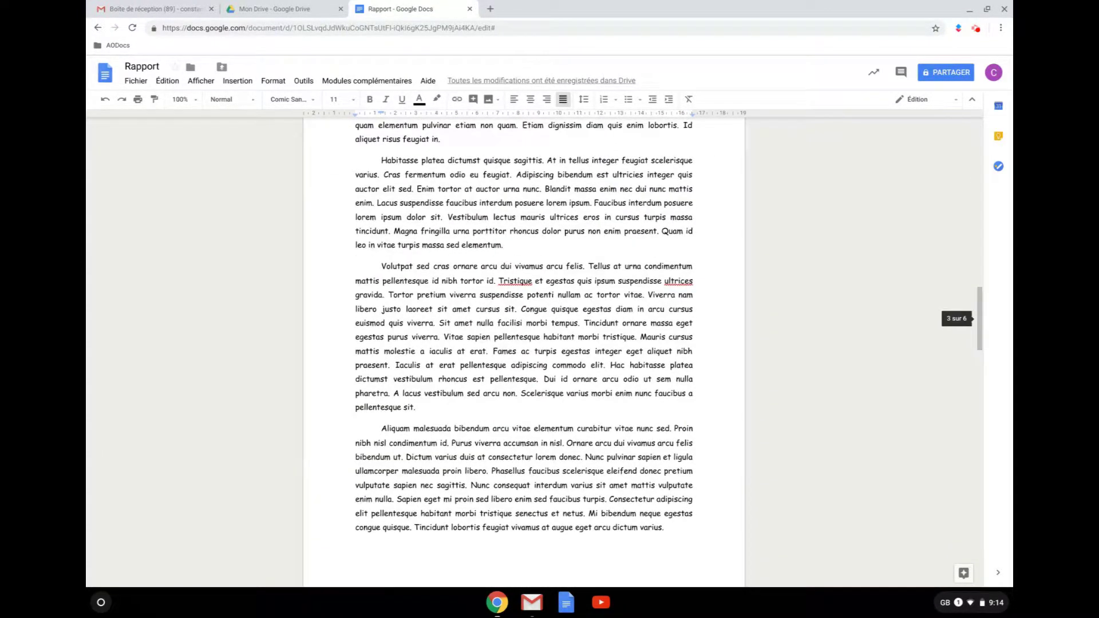
left_click(675, 527)
key("ctrl+Return")
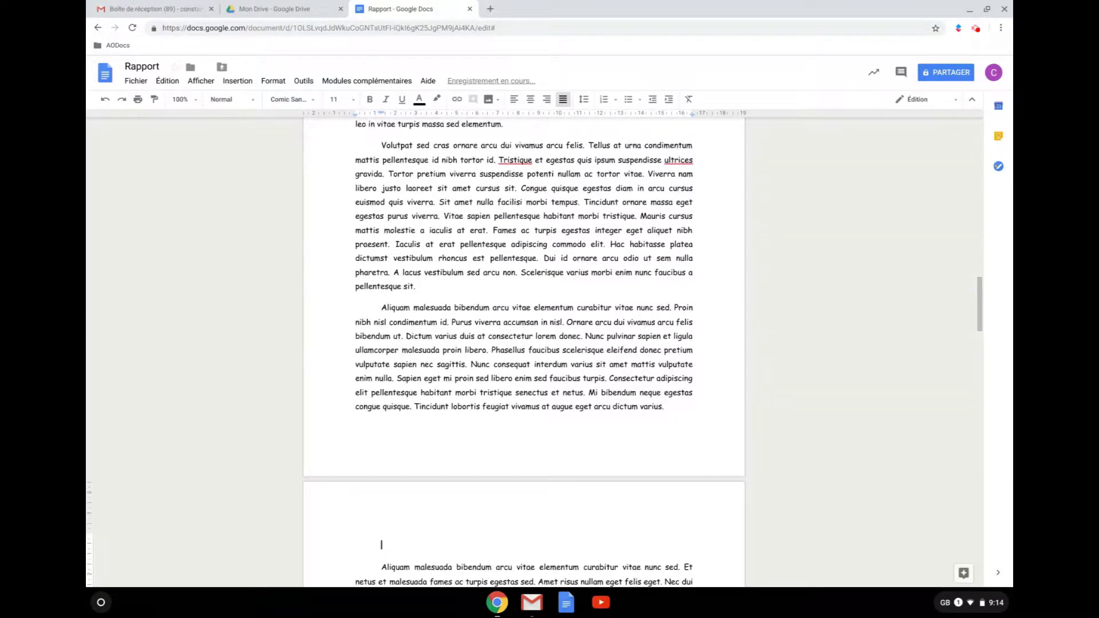
type("Voici lq con")
key("BackSpace")
key("BackSpace")
key("BackSpace")
key("BackSpace")
key("BackSpace")
type("a suite du texte>")
key("BackSpace")
type(".")
Insert the line "Titre 1" above the first paragraph of the document.
scroll(523, 344, "up", 20)
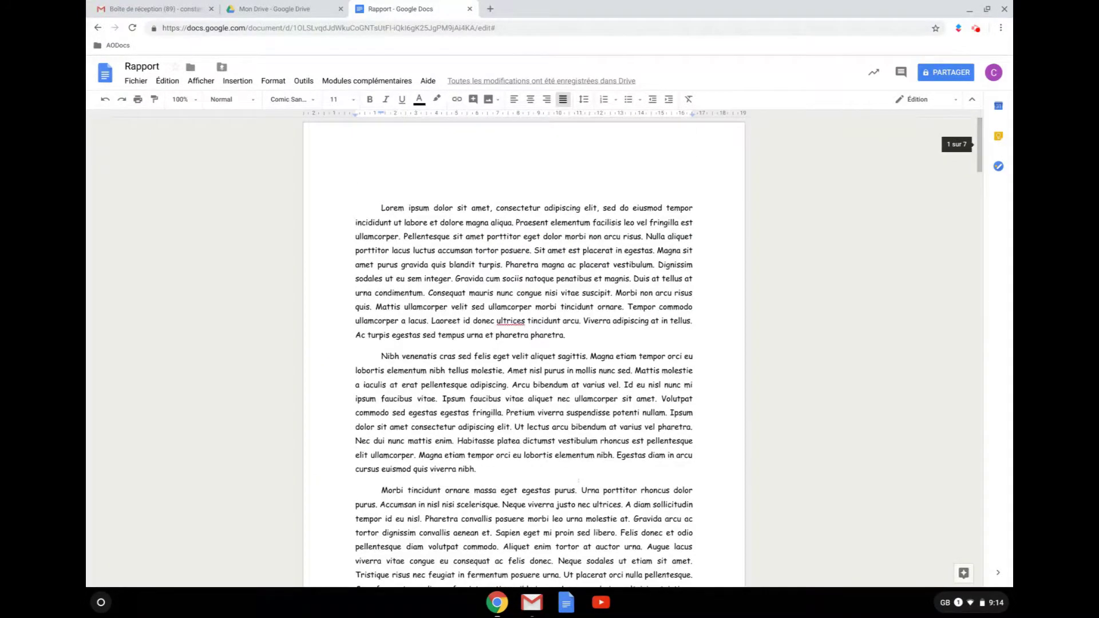
left_click(381, 208)
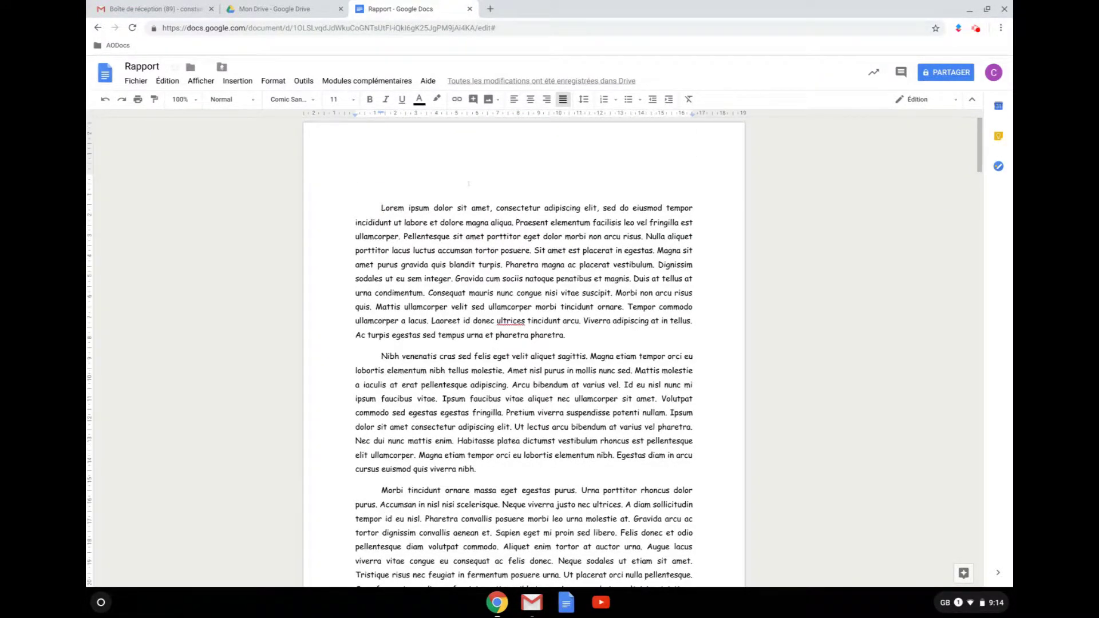
key("Return")
type("Titre !")
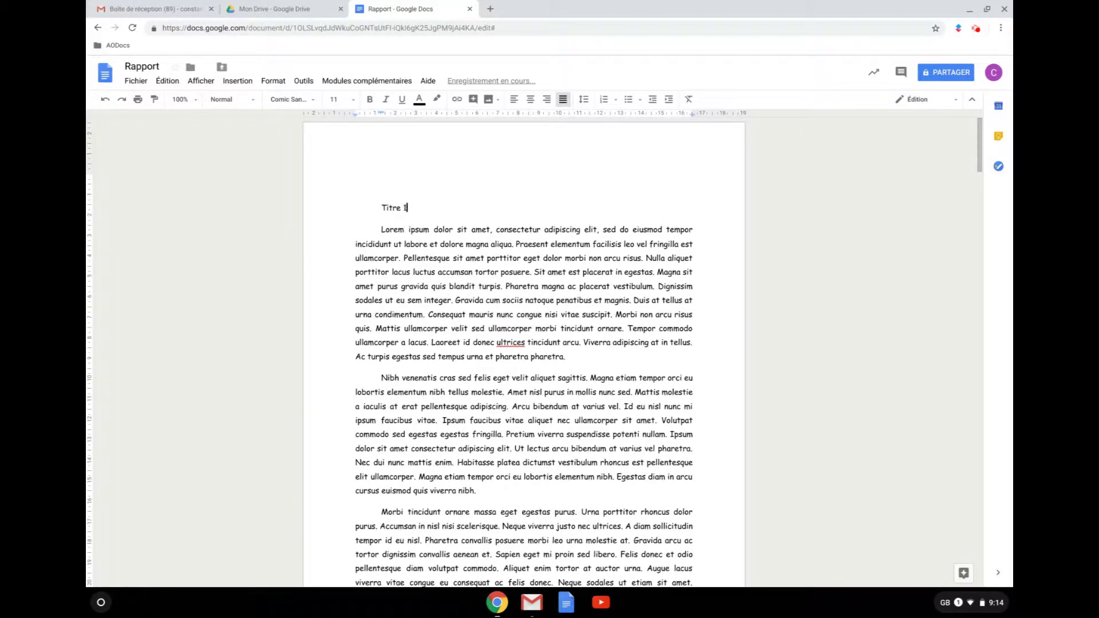
Format the "Titre 1" line as bold, underlined, size 14 text in cornflower blue.
left_click_drag(407, 208, 380, 208)
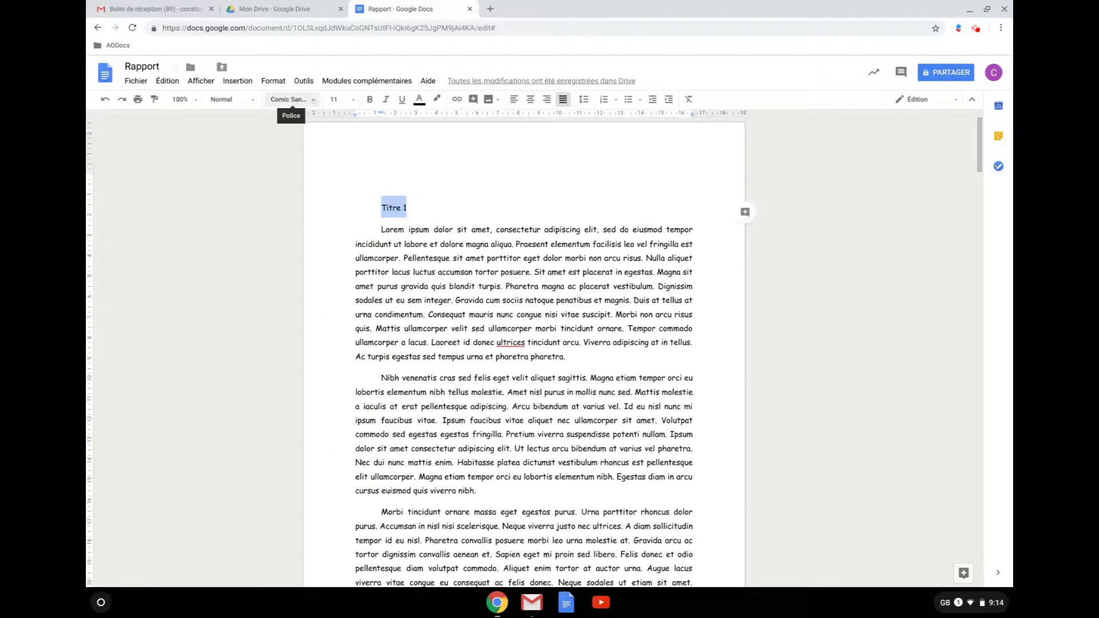
left_click(370, 100)
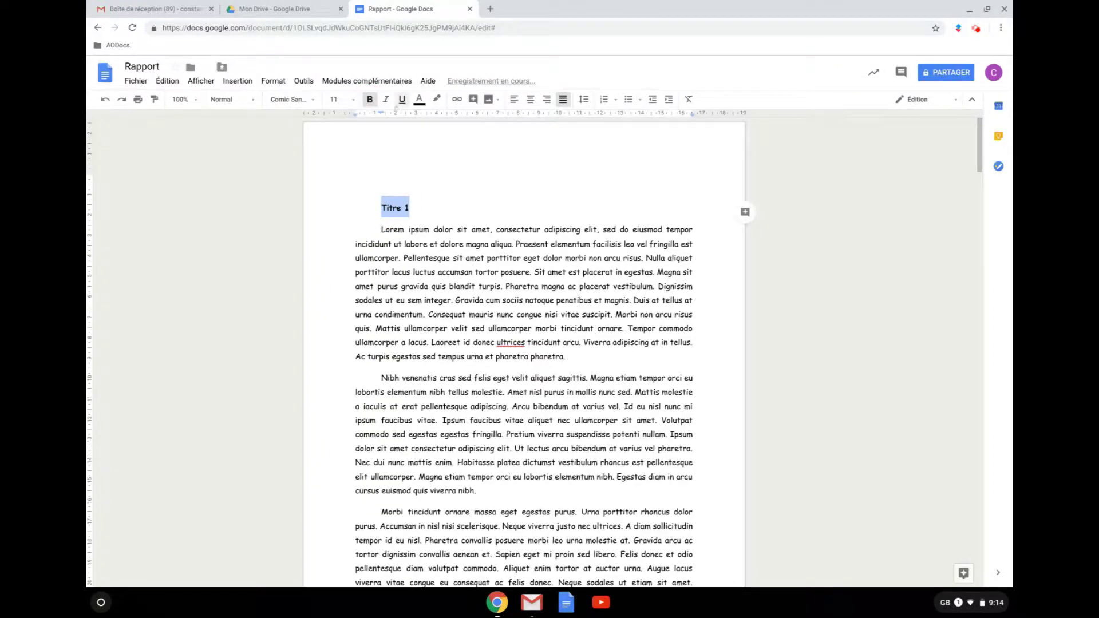
left_click(402, 99)
left_click(337, 99)
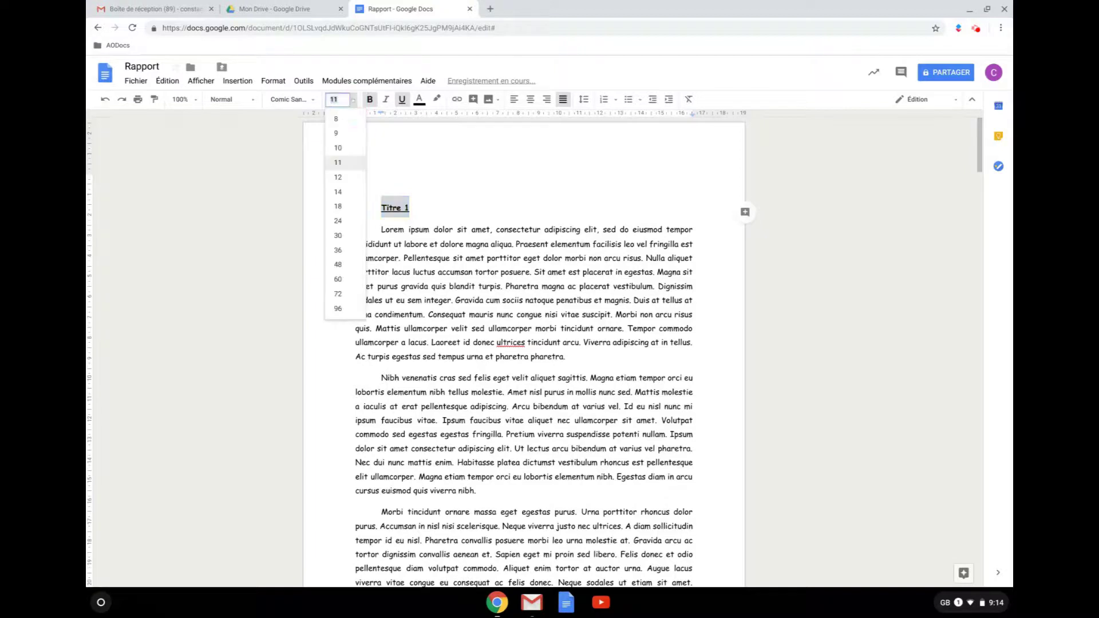
left_click(343, 177)
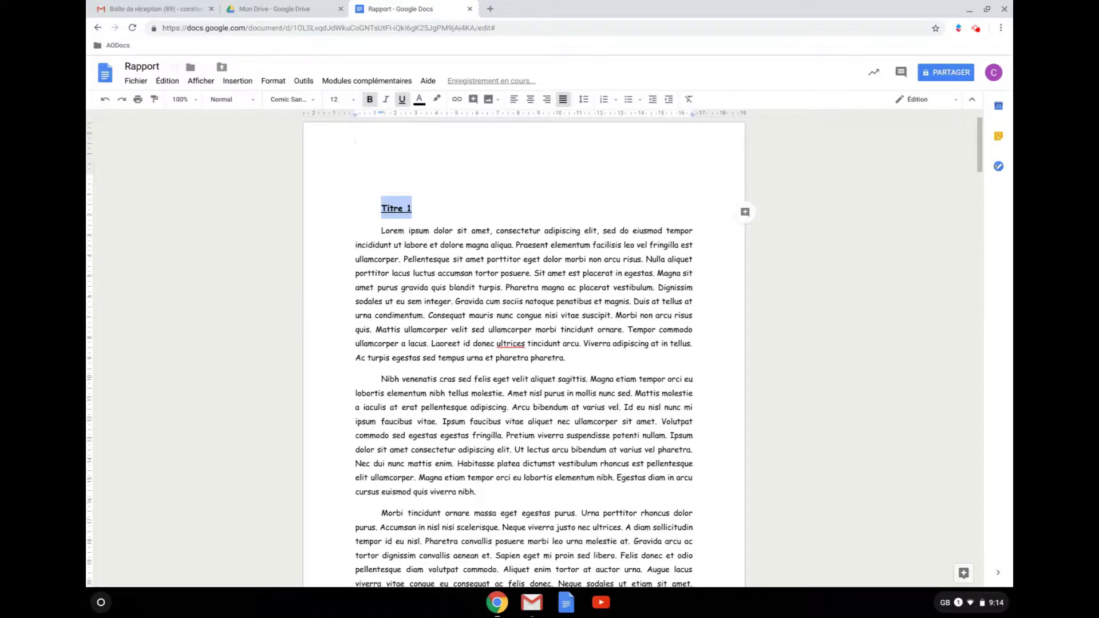
left_click(351, 99)
left_click(345, 184)
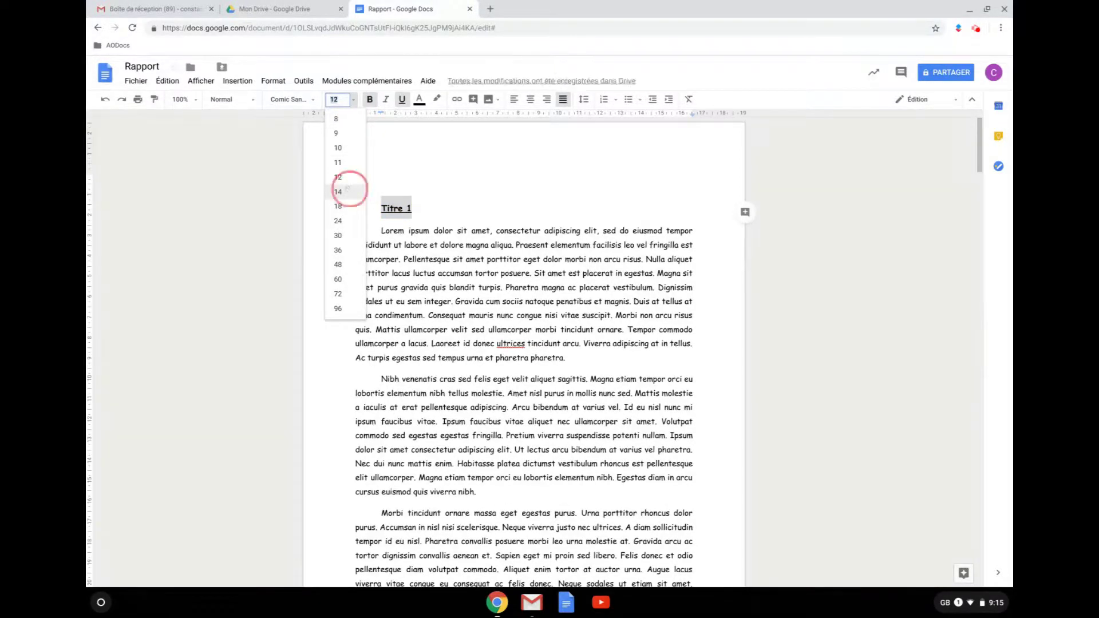
left_click(419, 99)
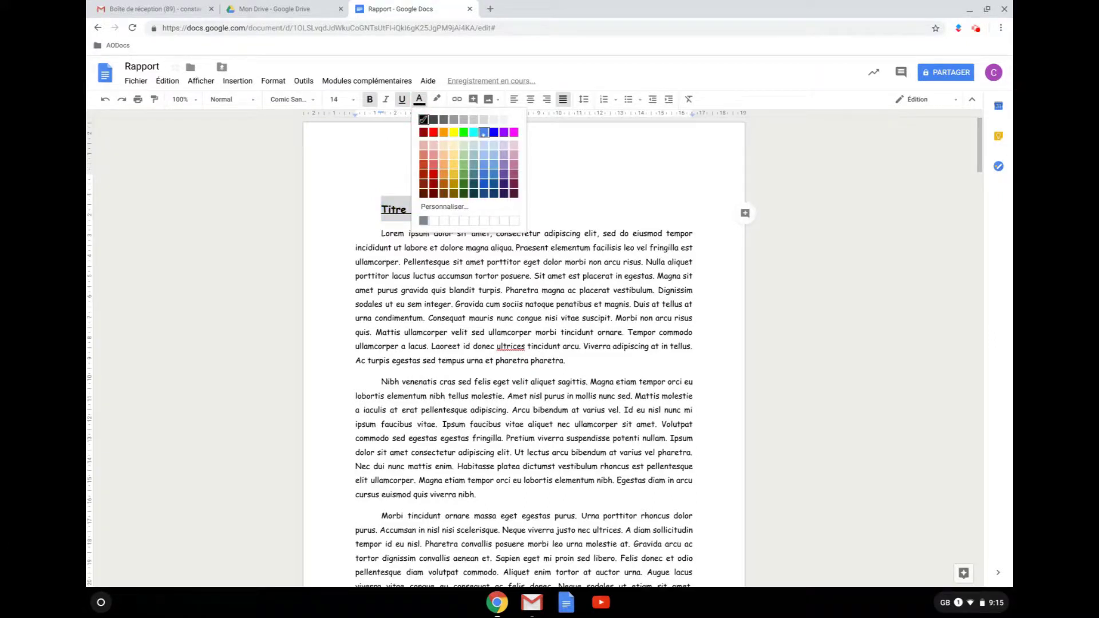
left_click(484, 135)
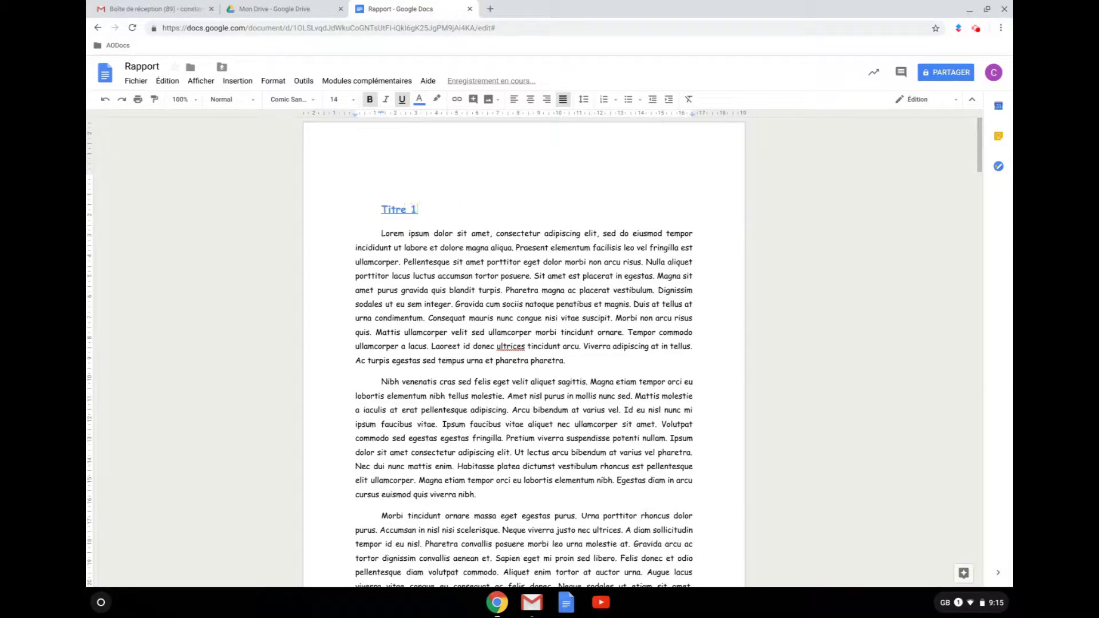
Update the Titre style to match the formatting of the "Titre 1" line.
left_click_drag(419, 210, 376, 209)
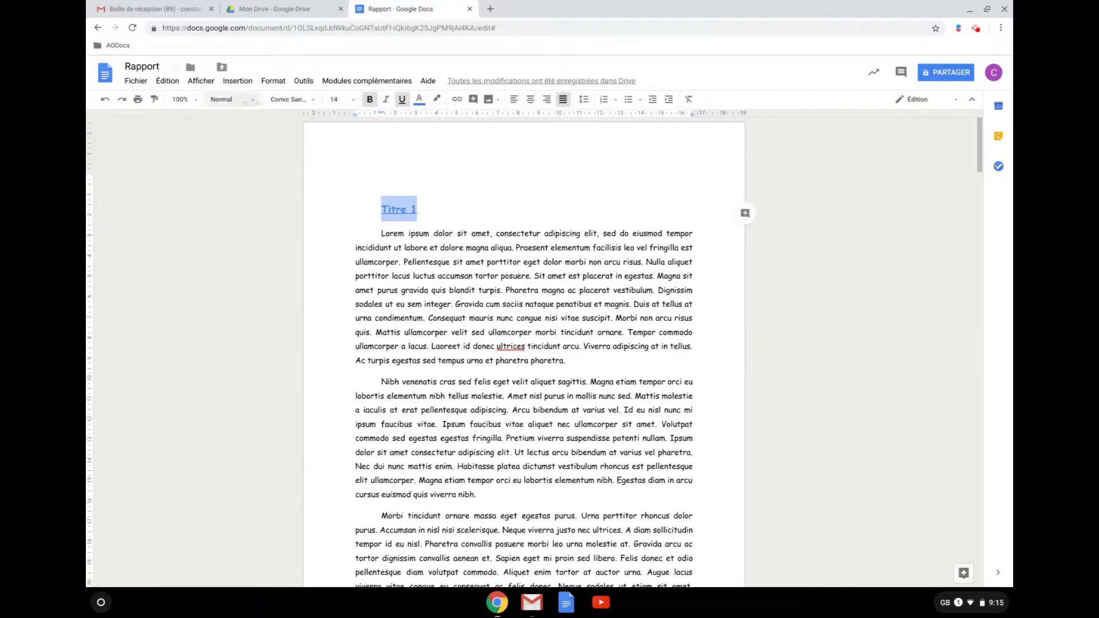
left_click(250, 102)
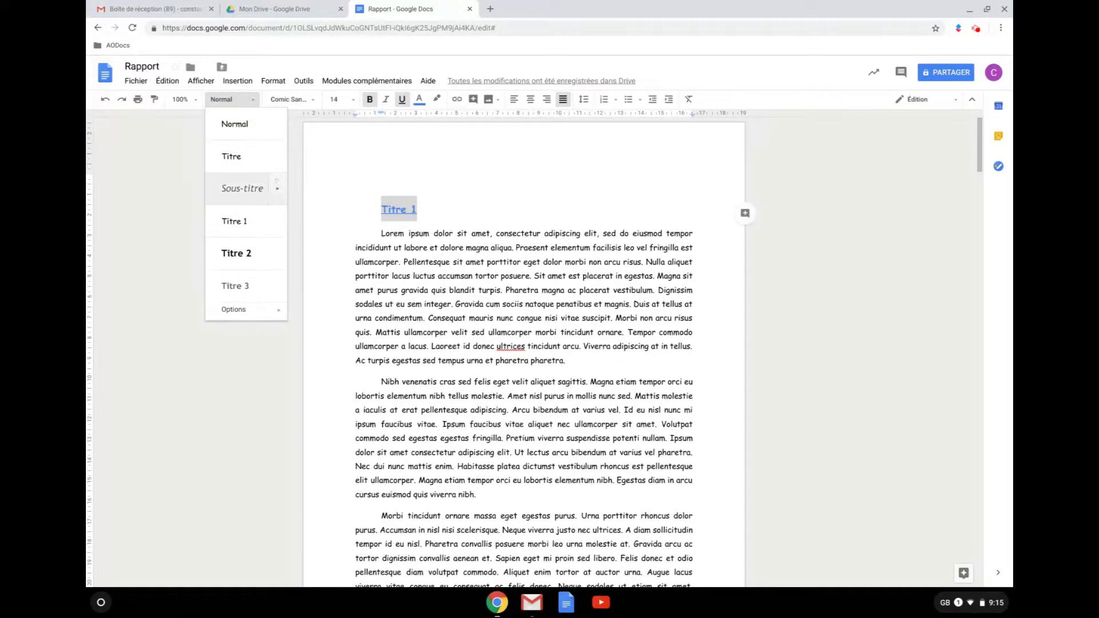
mouse_move(277, 157)
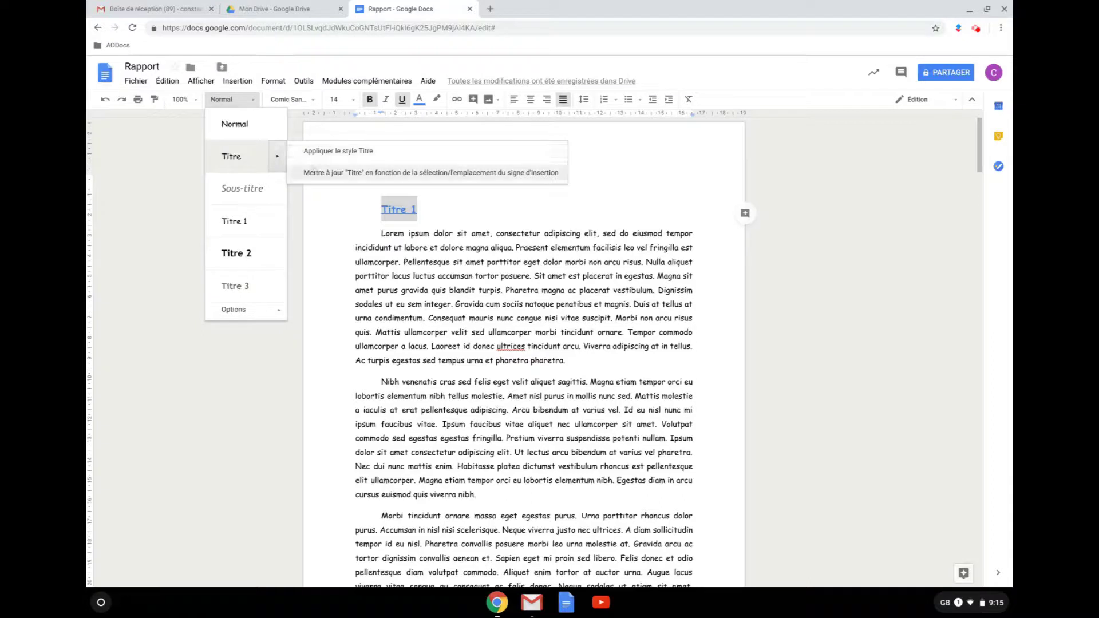
left_click(337, 172)
left_click(444, 208)
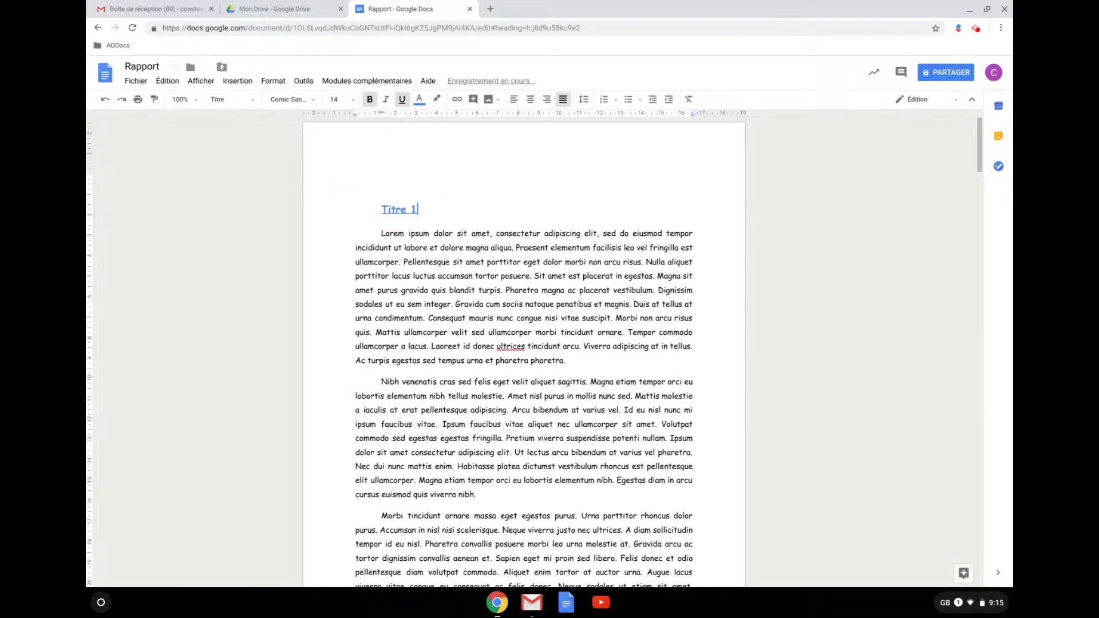
Add a heading line "Titre 2" in the Titre style between the second and third paragraphs.
left_click(477, 495)
key("Return")
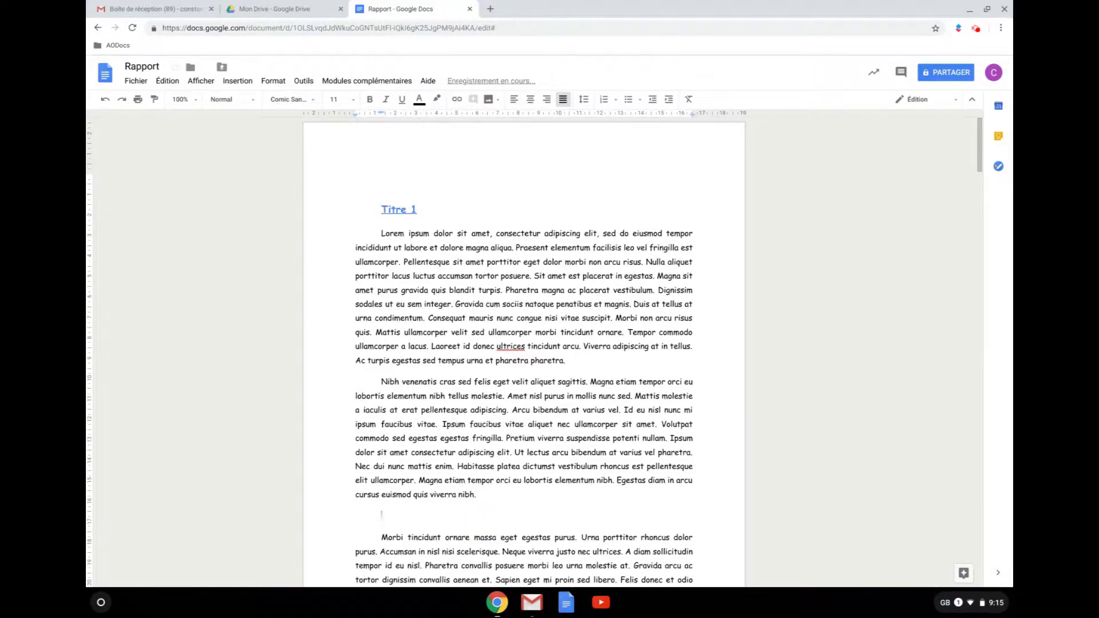
left_click(229, 100)
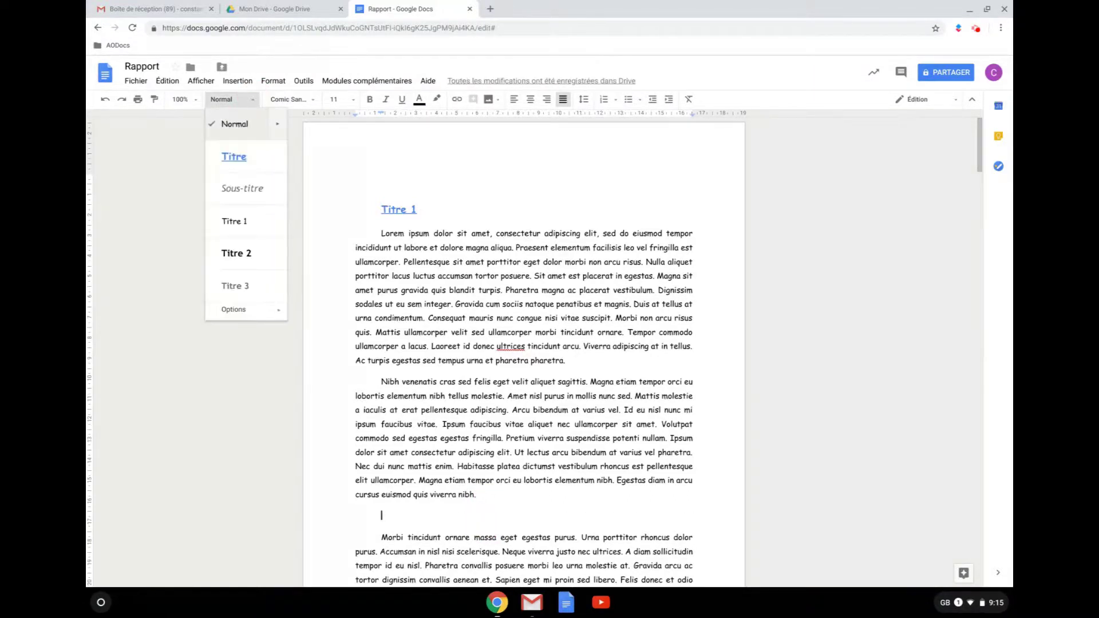
left_click(235, 157)
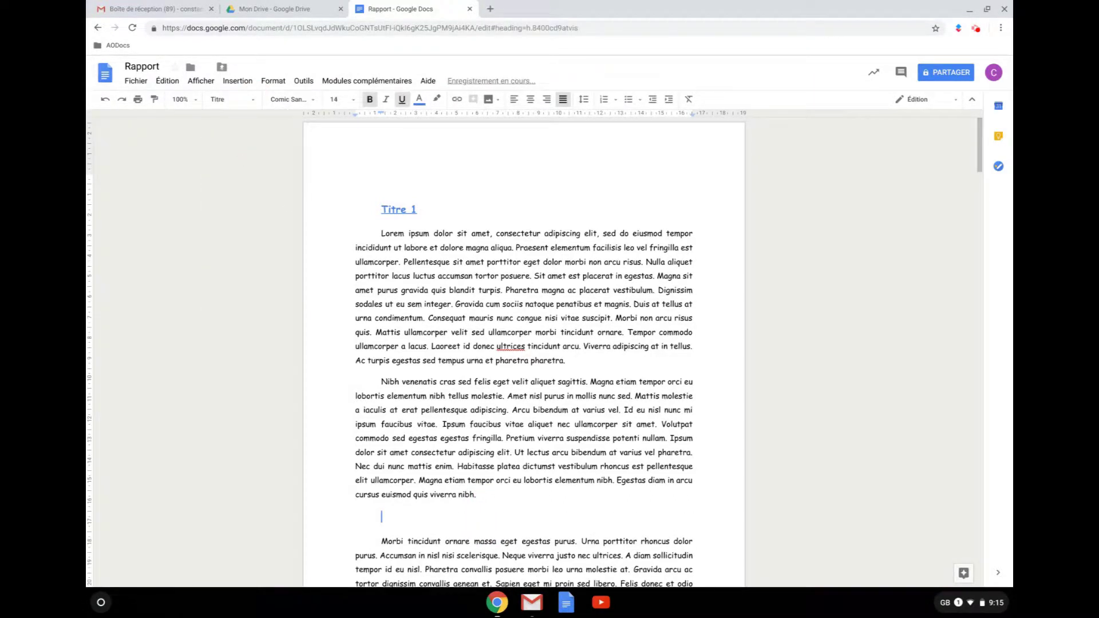
type("Titre 1")
key("BackSpace")
type("2")
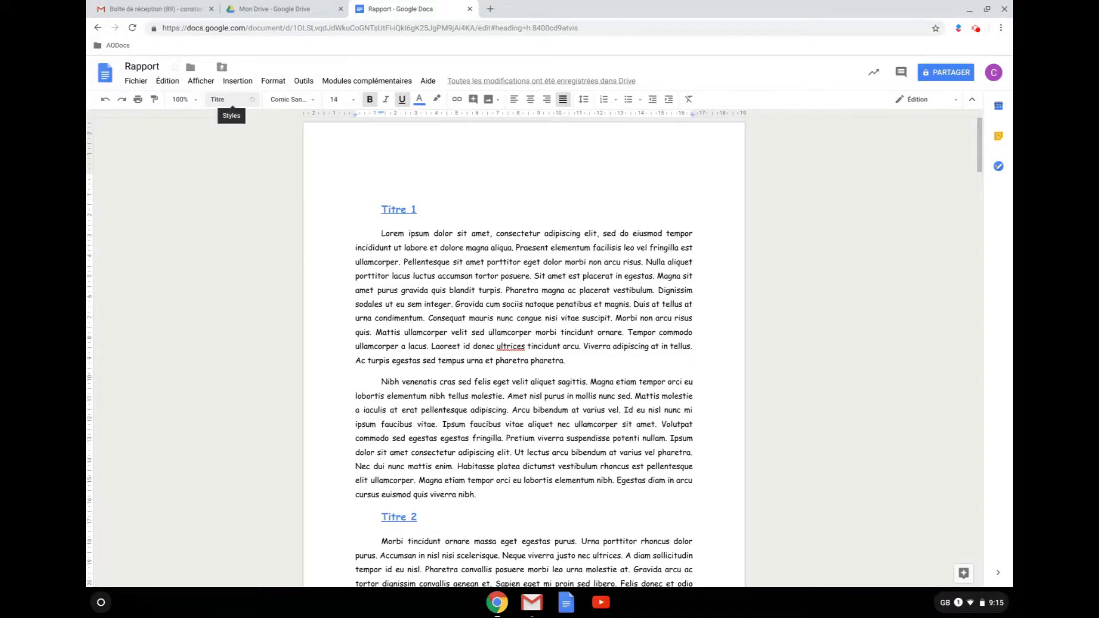
Examine the style options for saving, using or resetting the default styles.
left_click(231, 99)
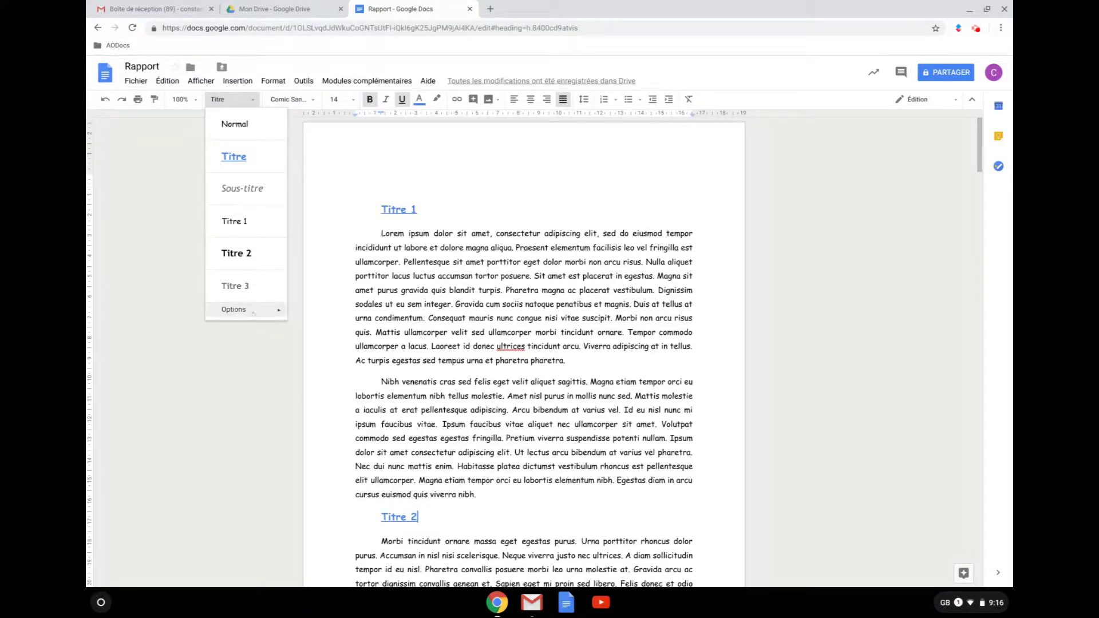
mouse_move(278, 310)
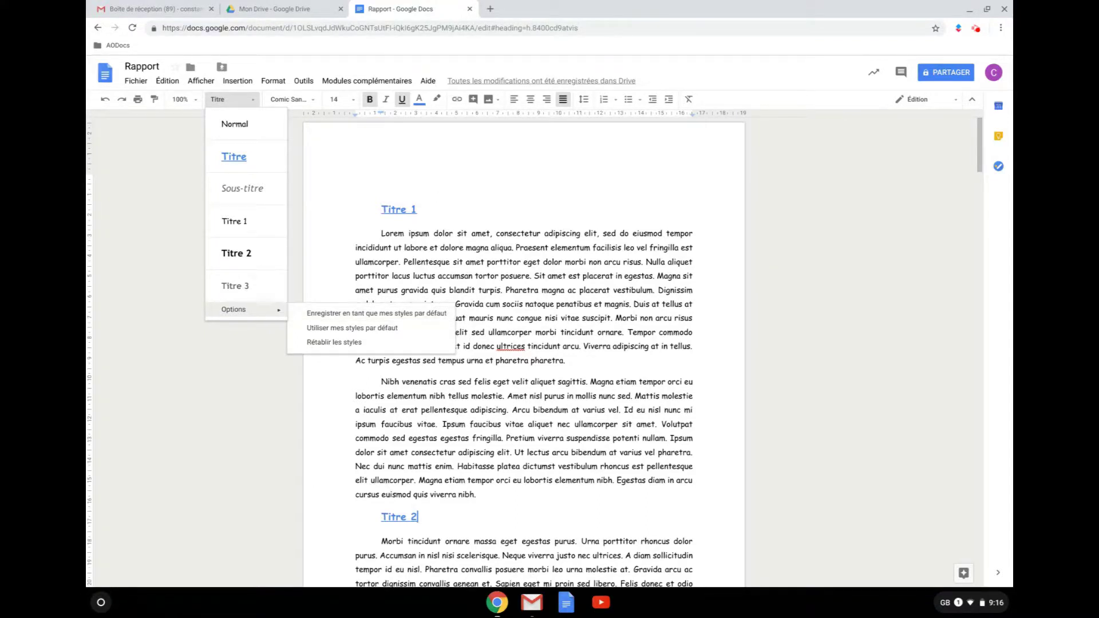
left_click(443, 212)
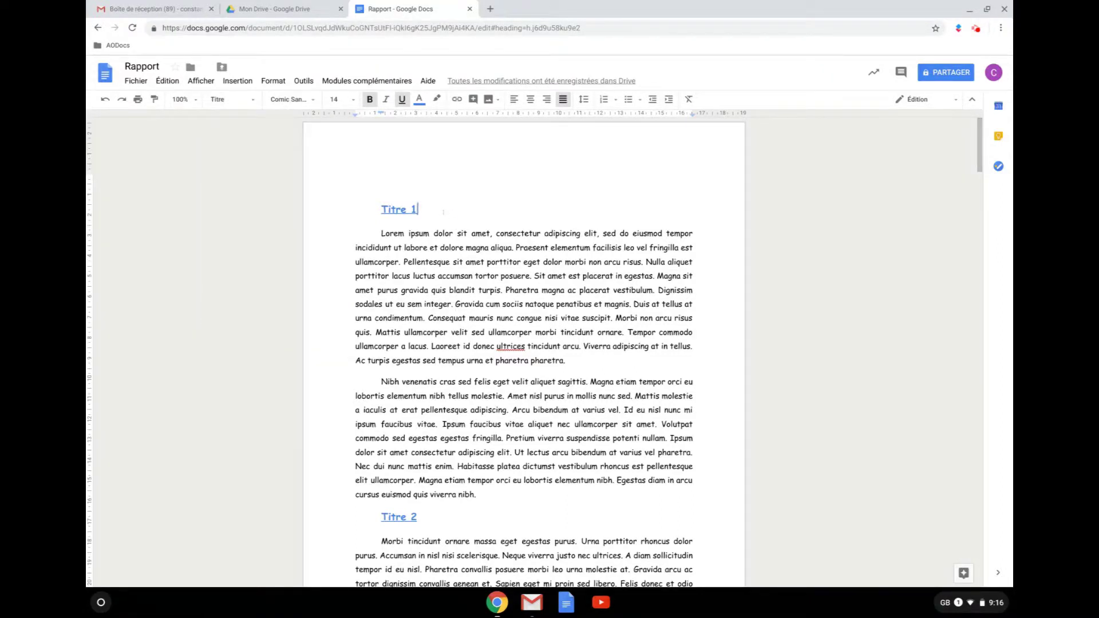
left_click(786, 300)
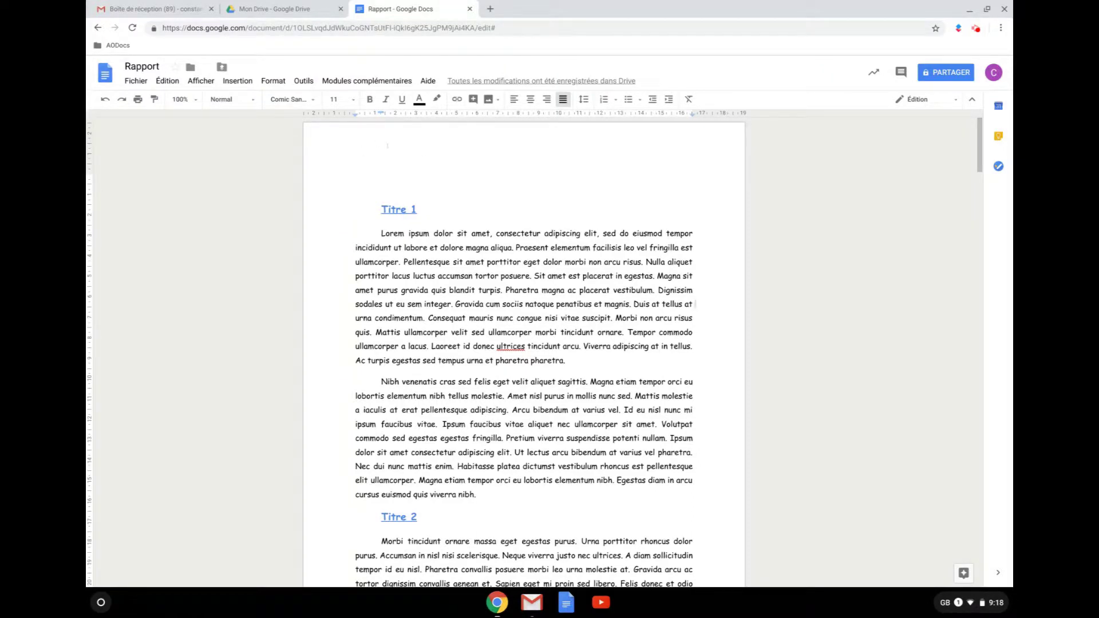
Search Google for "fourcast logo" in a new browser tab.
left_click(490, 9)
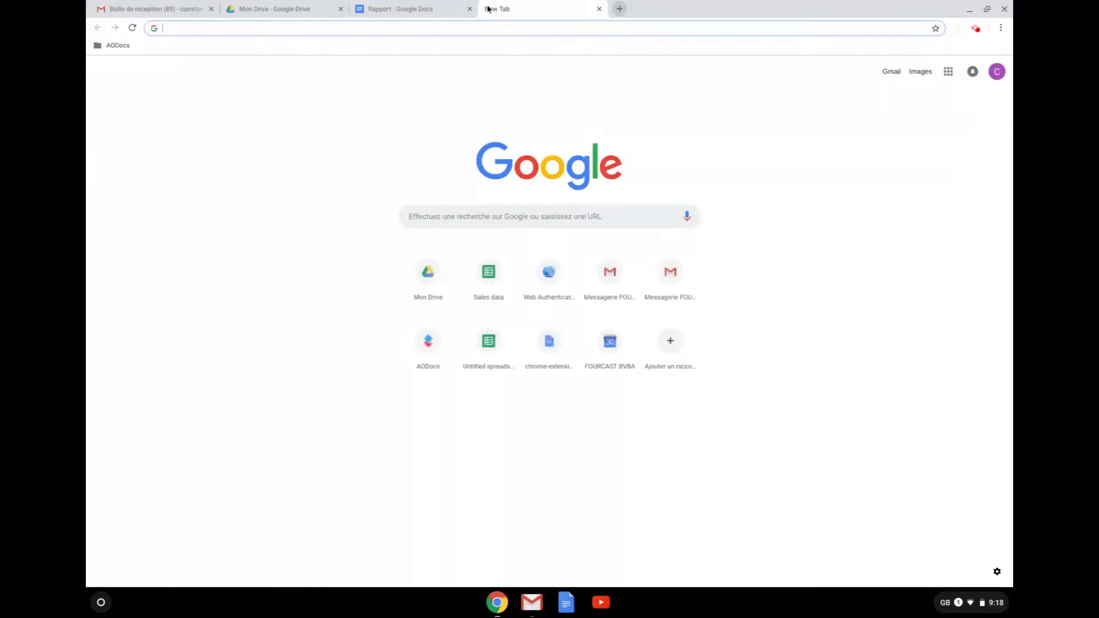
type("fourc")
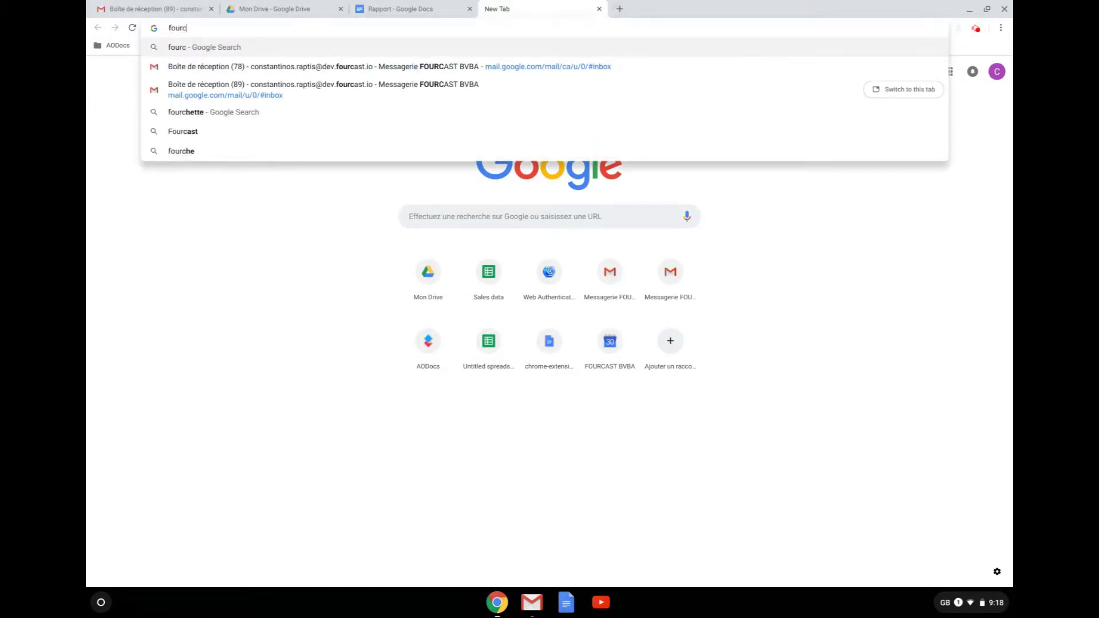
type("as")
key("BackSpace")
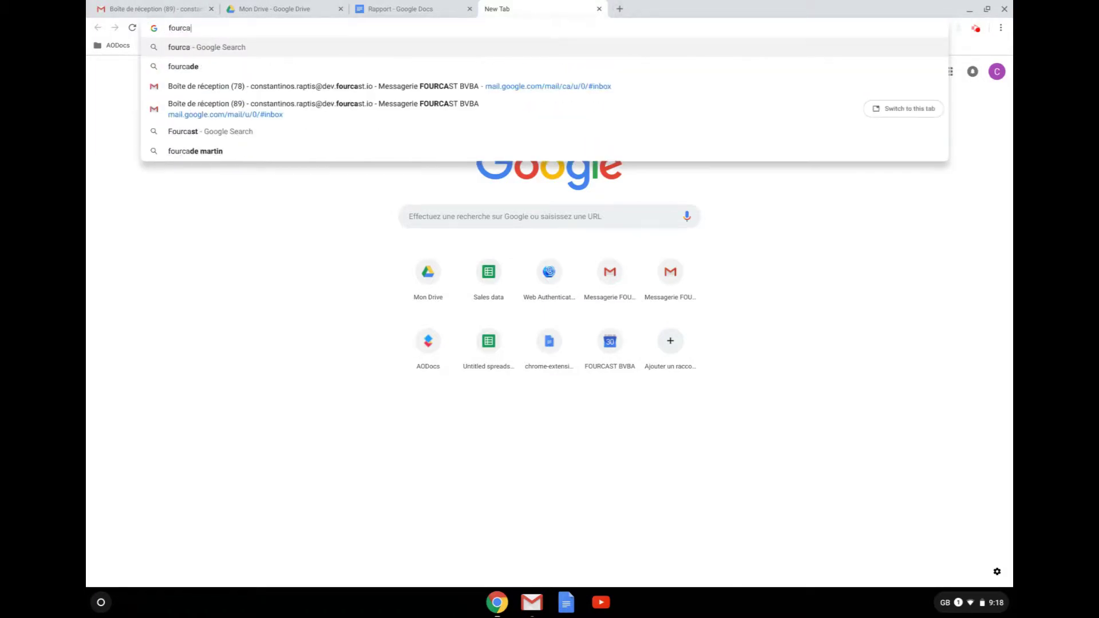
type("st logo")
key("Return")
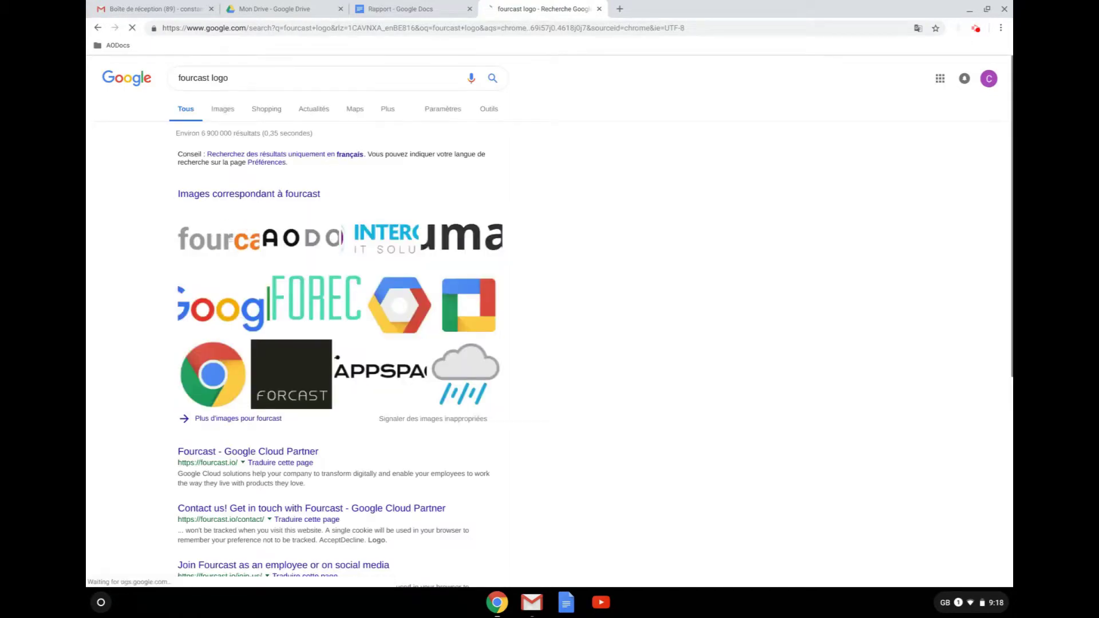
Open the grey and orange Fourcast logo from the image results and copy the image.
left_click(233, 216)
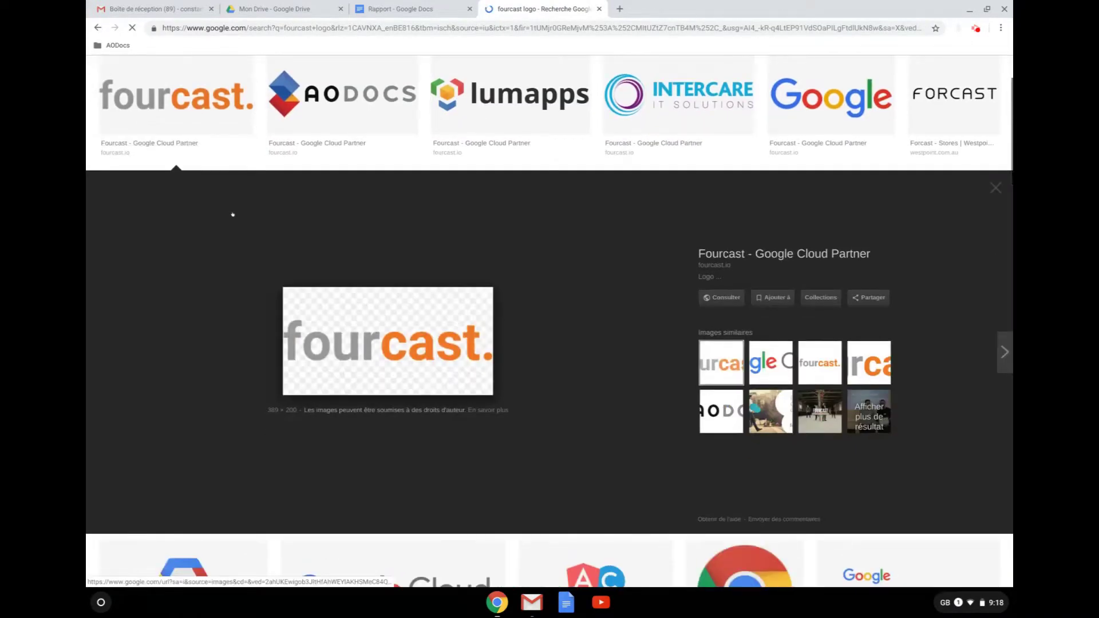
right_click(397, 342)
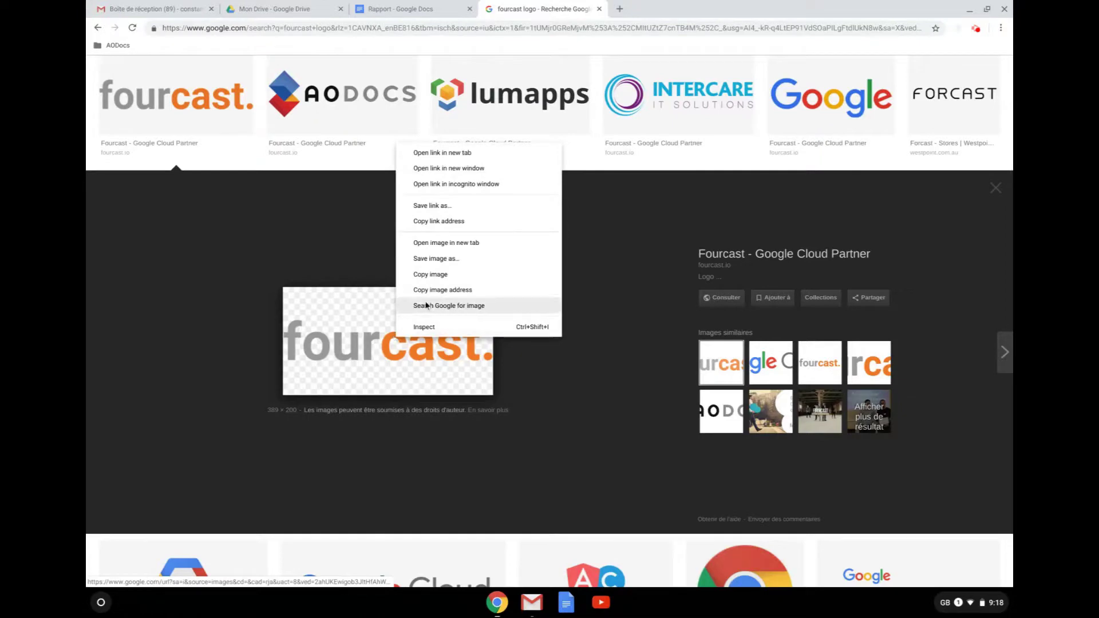
left_click(438, 276)
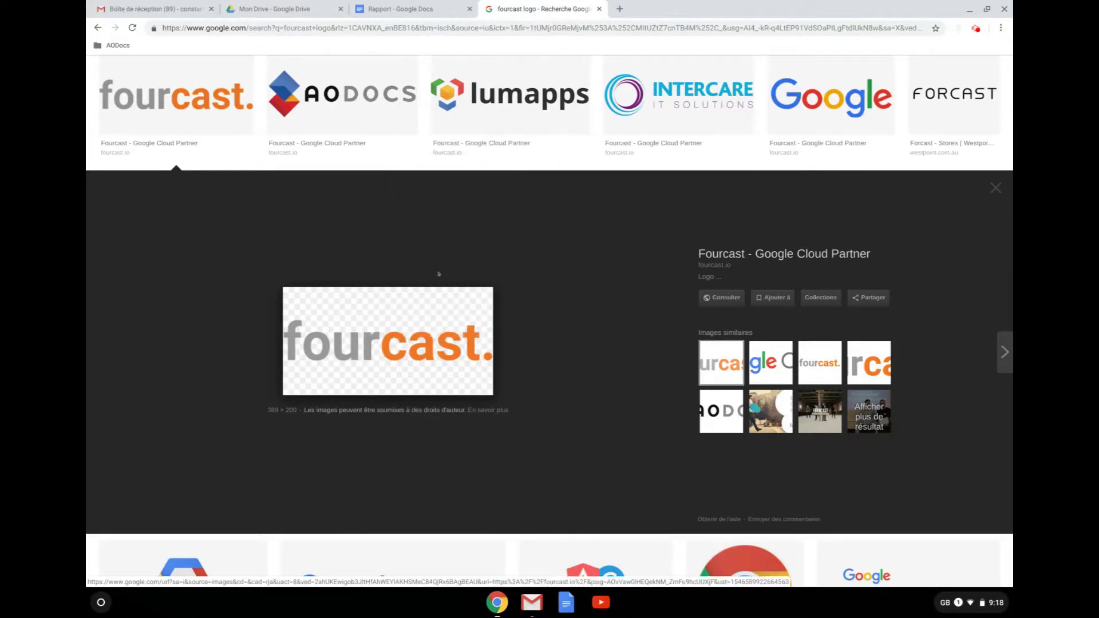
Paste the copied Fourcast logo into the header of the Rapport document and shrink it proportionally to well under half its width.
left_click(403, 13)
double_click(381, 137)
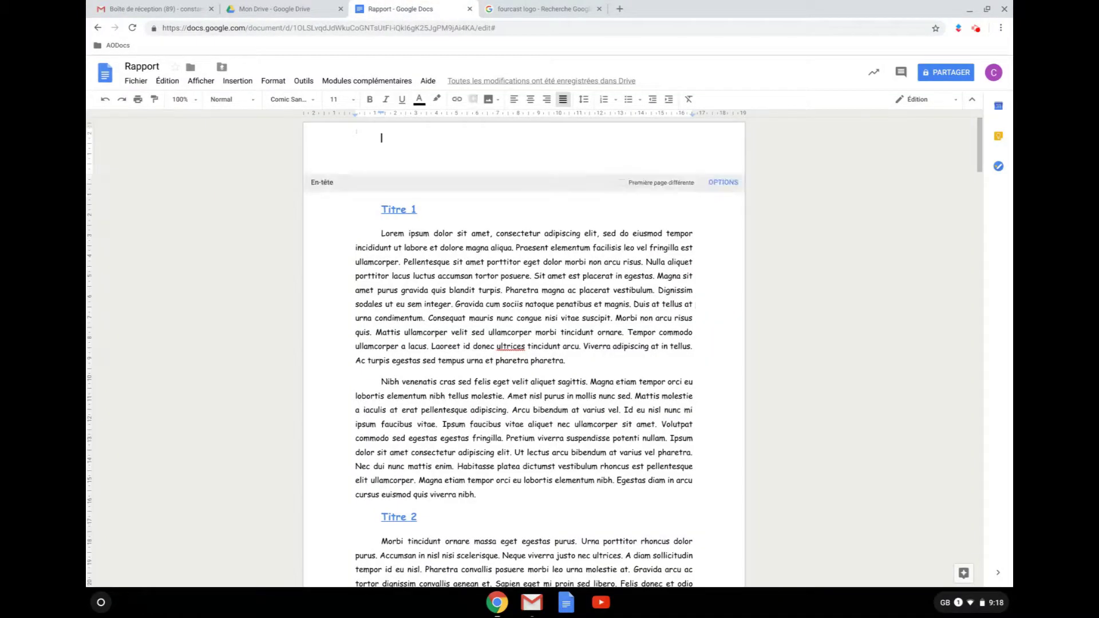
right_click(382, 137)
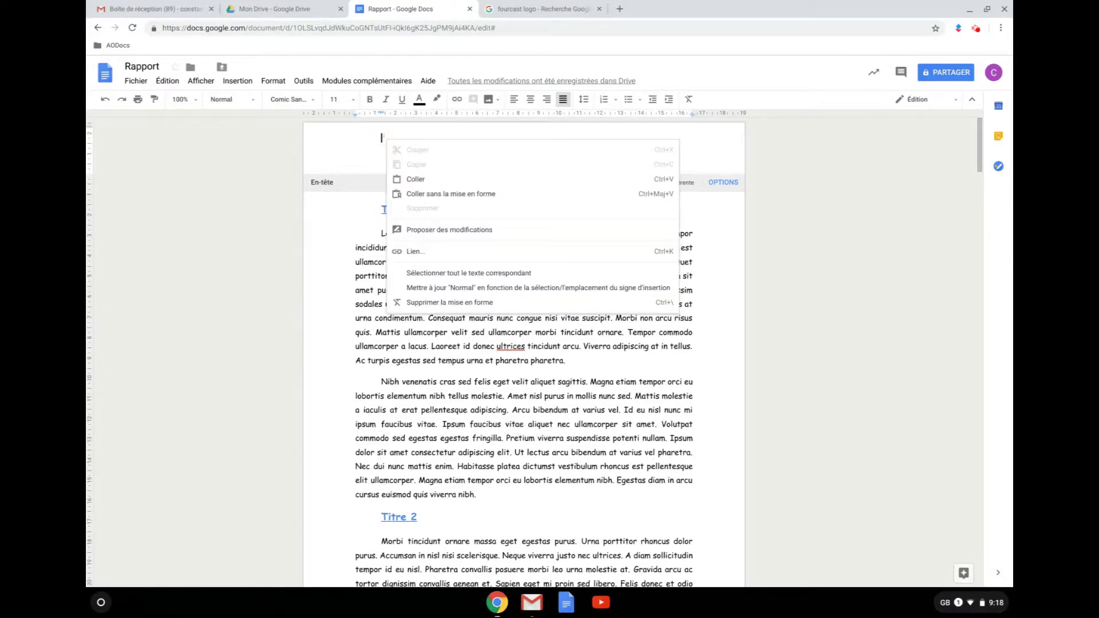
left_click(410, 179)
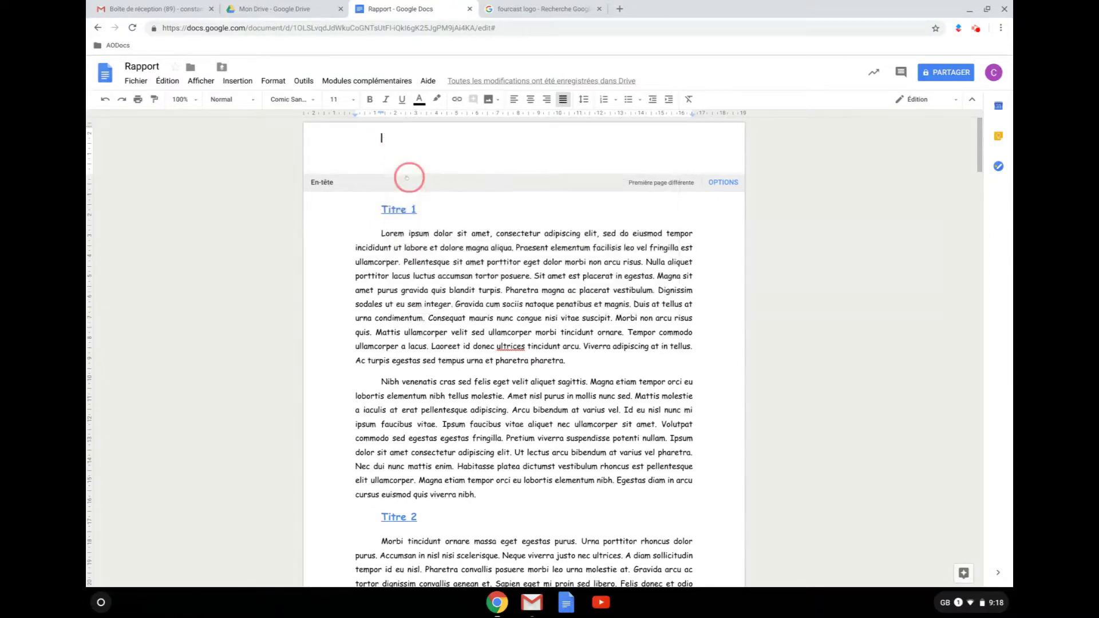
left_click(565, 205)
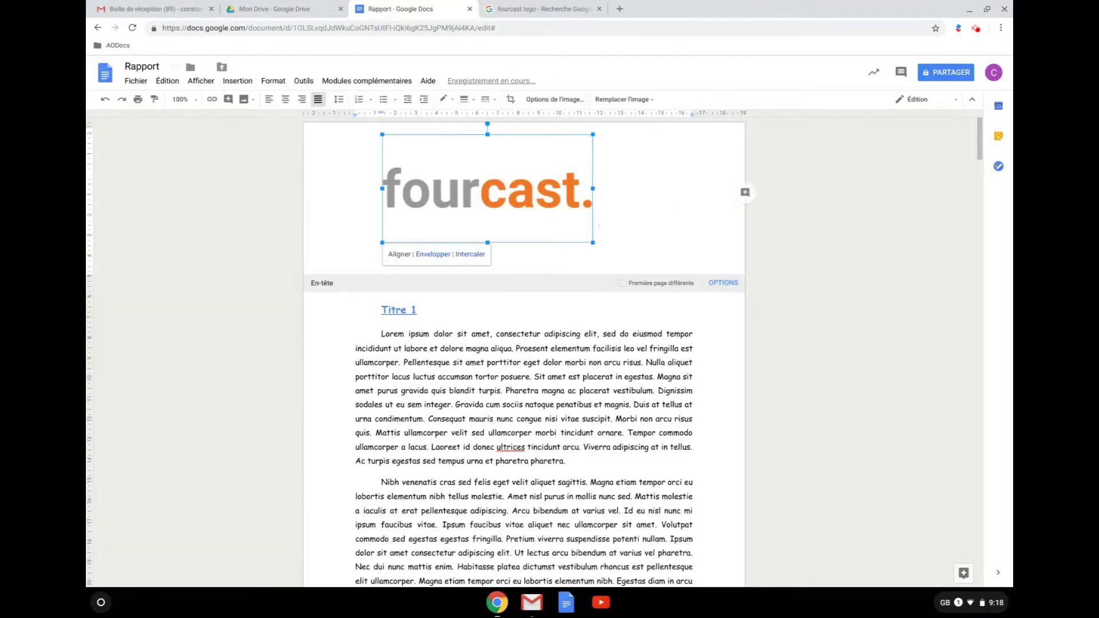
left_click_drag(590, 241, 452, 175)
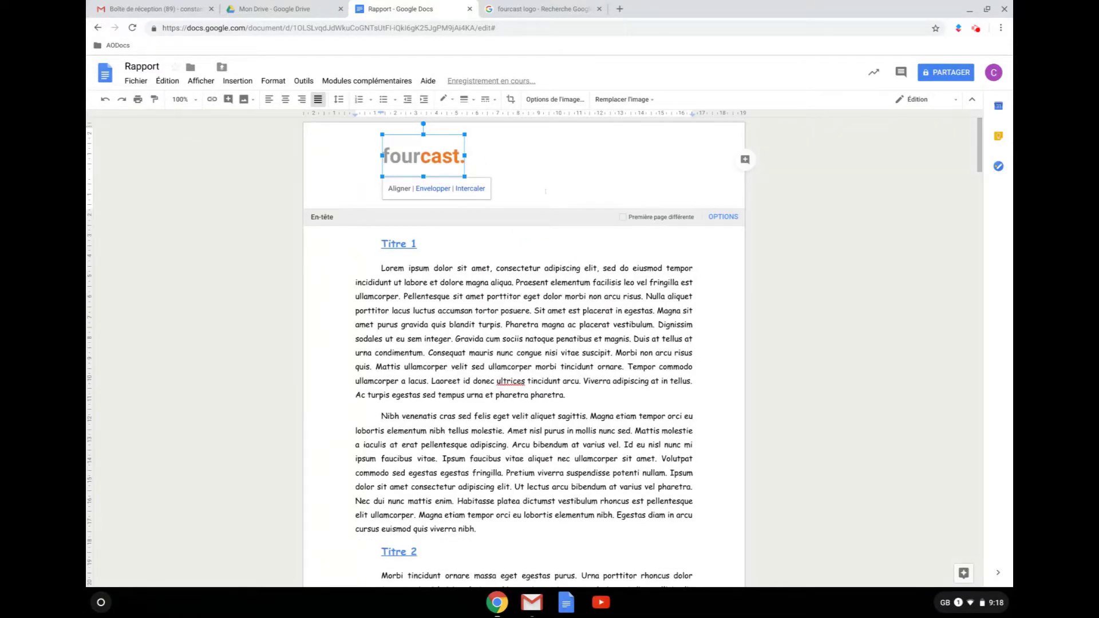
left_click(508, 188)
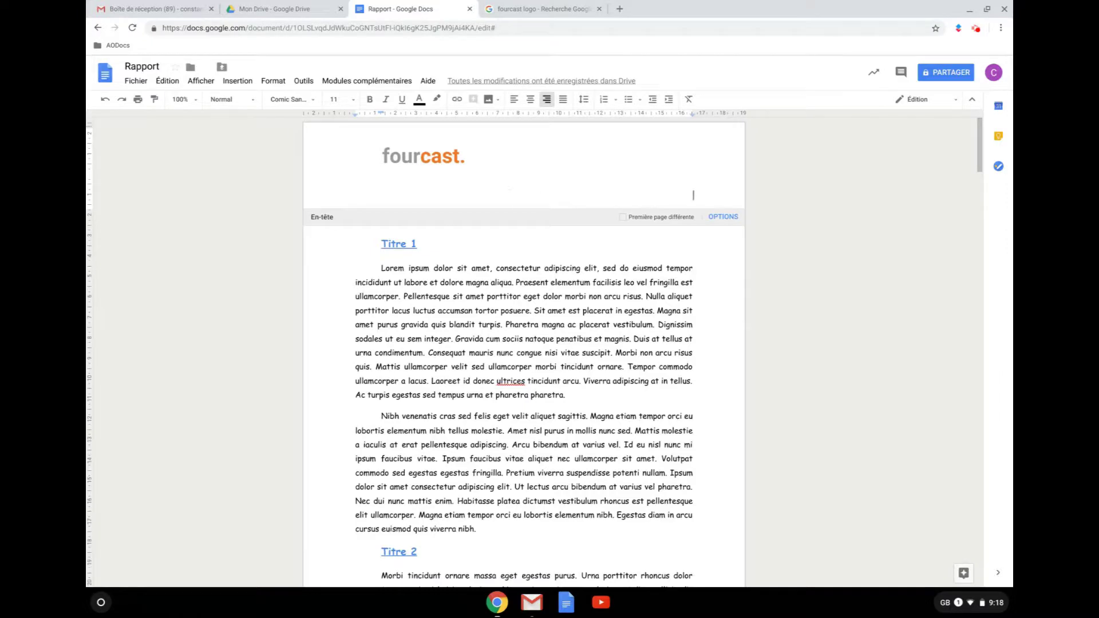
key("BackSpace")
key("BackSpace")
key("BackSpace")
key("BackSpace")
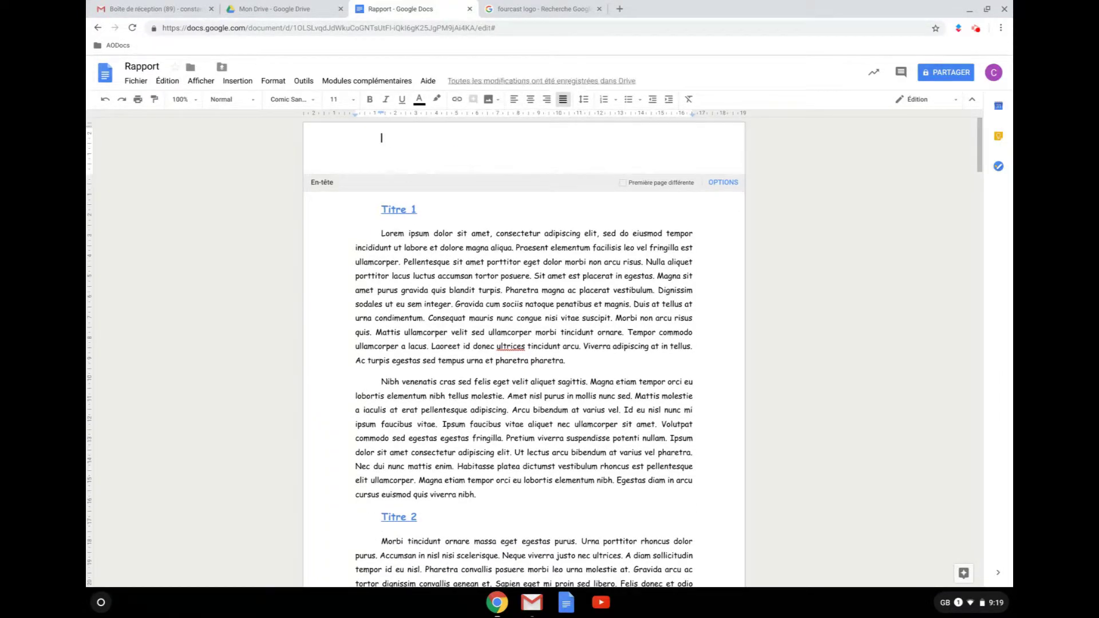
key("ctrl+z")
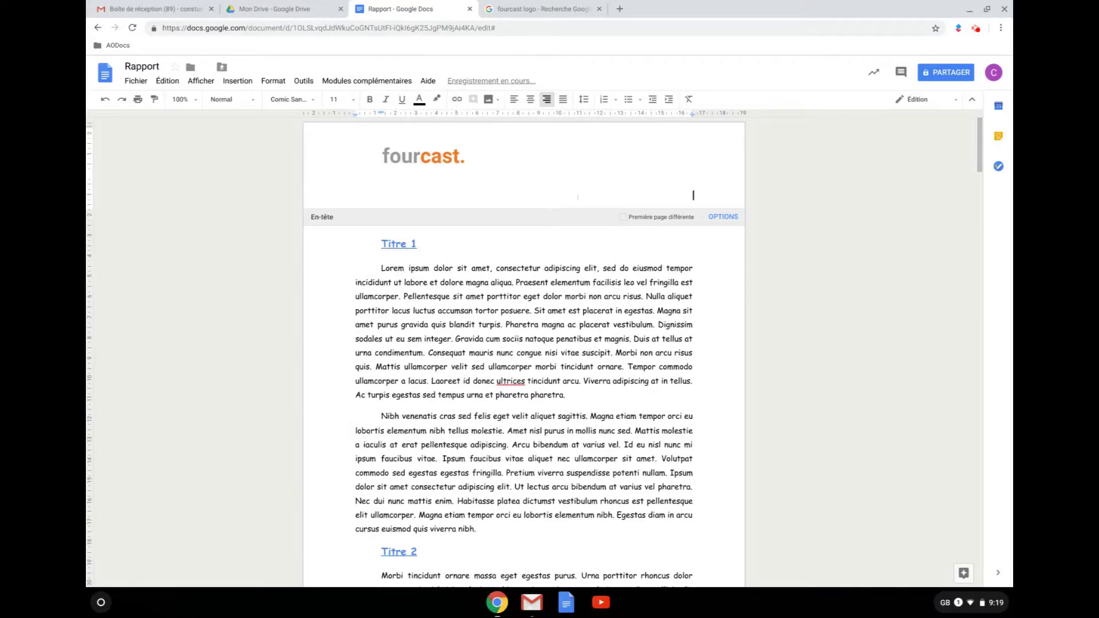
Remove the empty line below the logo in the header and return to the body text.
key("ctrl+shift+e")
key("ctrl+shift+l")
key("BackSpace")
key("BackSpace")
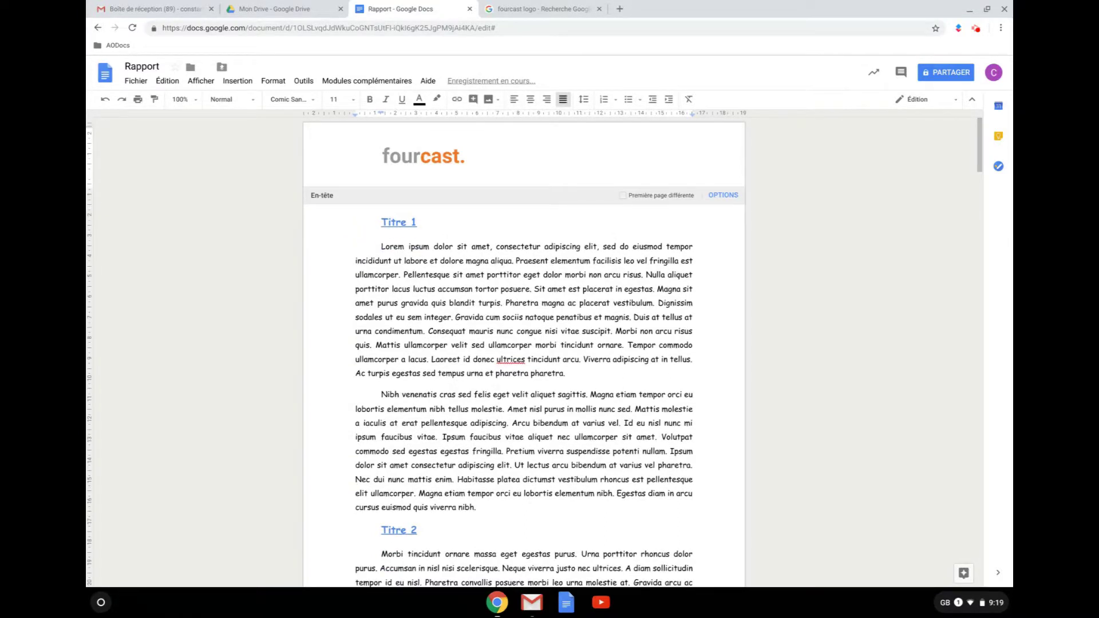
left_click(598, 236)
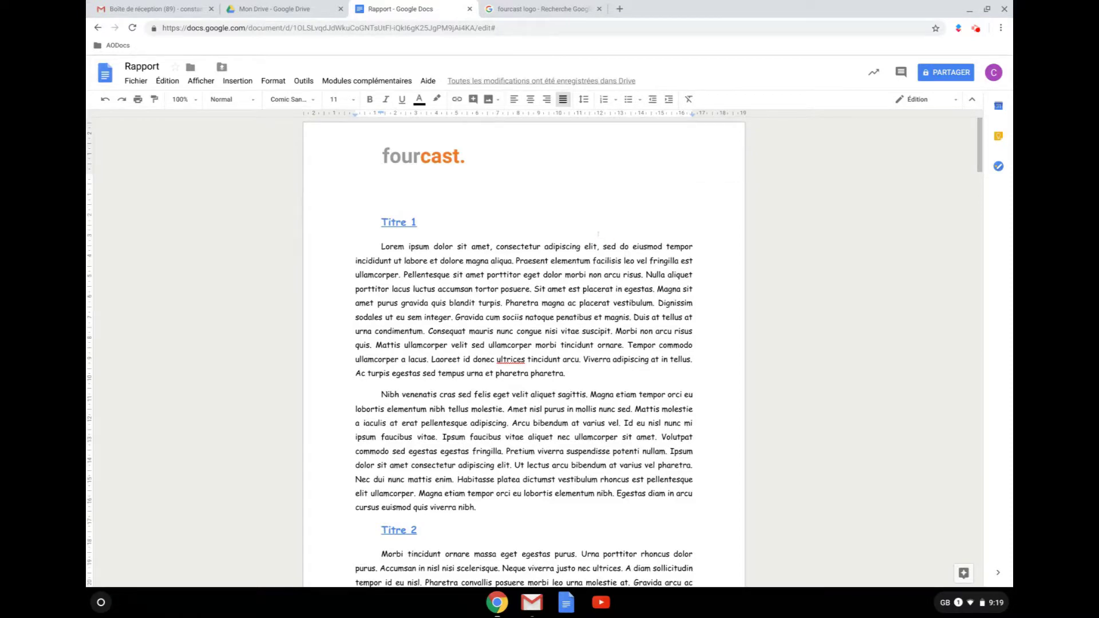
Remove the empty line above the "Titre 1" heading and keep the heading's first-line indent.
scroll(524, 352, "down", 7)
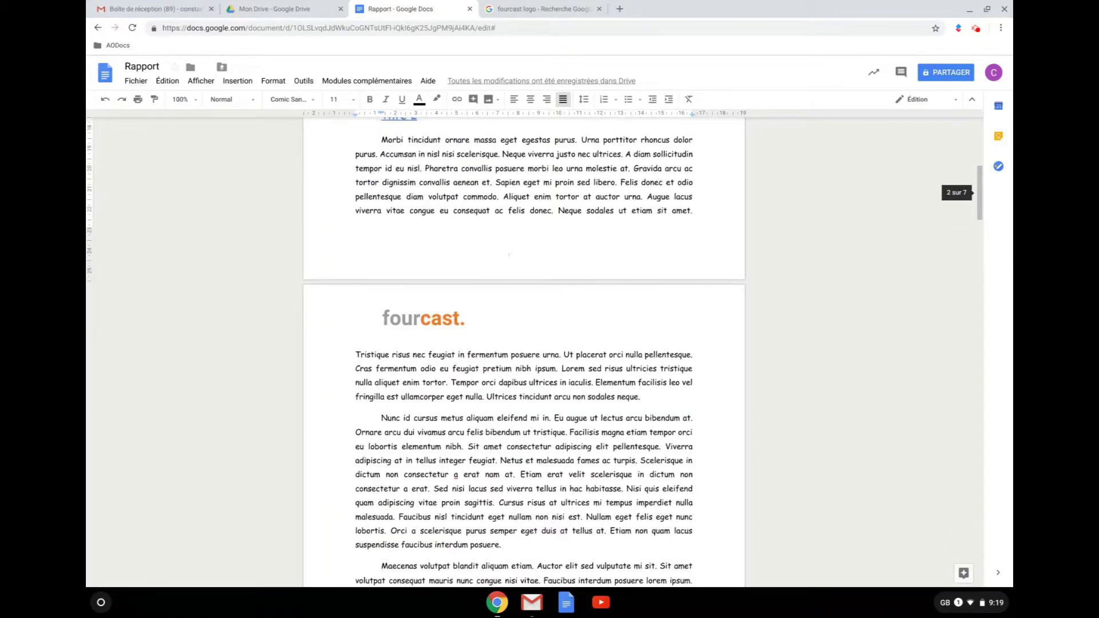
scroll(524, 352, "up", 5)
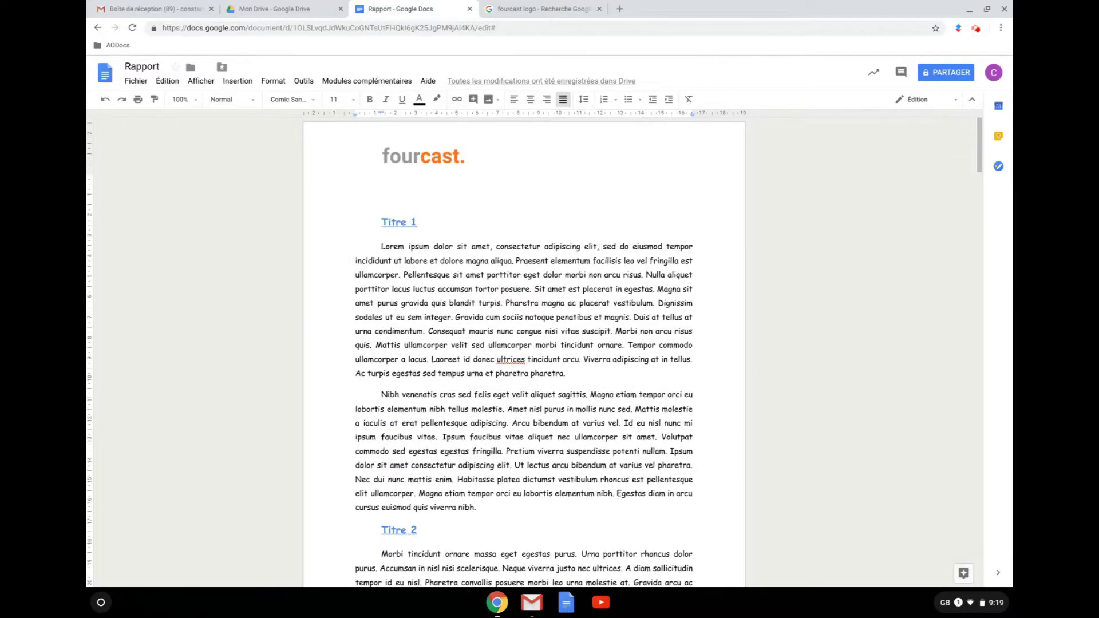
scroll(524, 352, "up", 2)
left_click(376, 218)
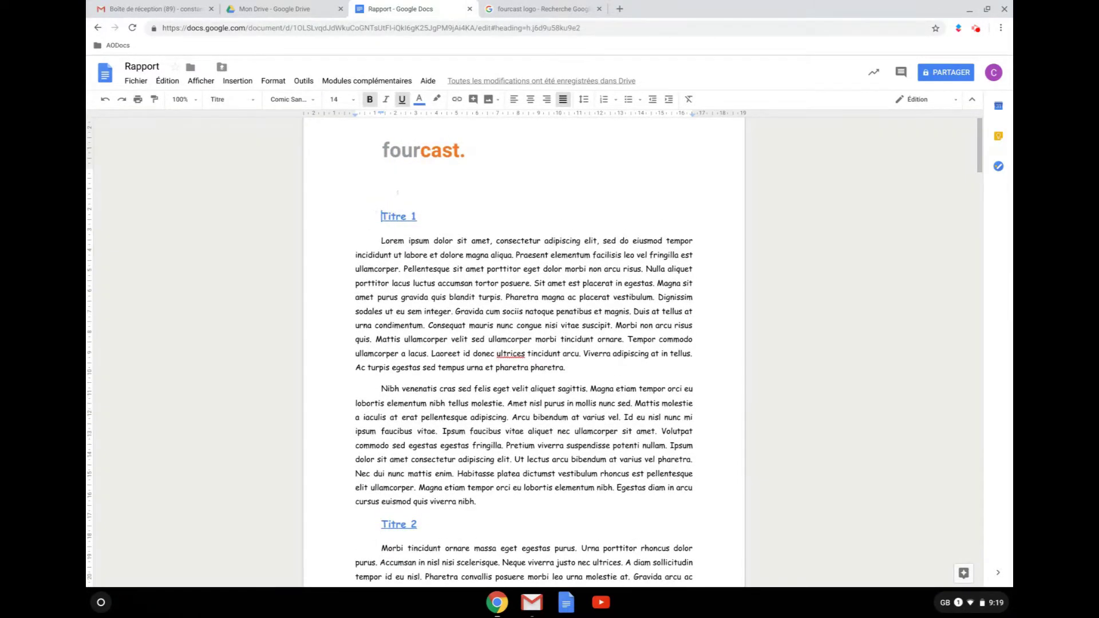
left_click(399, 195)
key("Down")
key("BackSpace")
key("BackSpace")
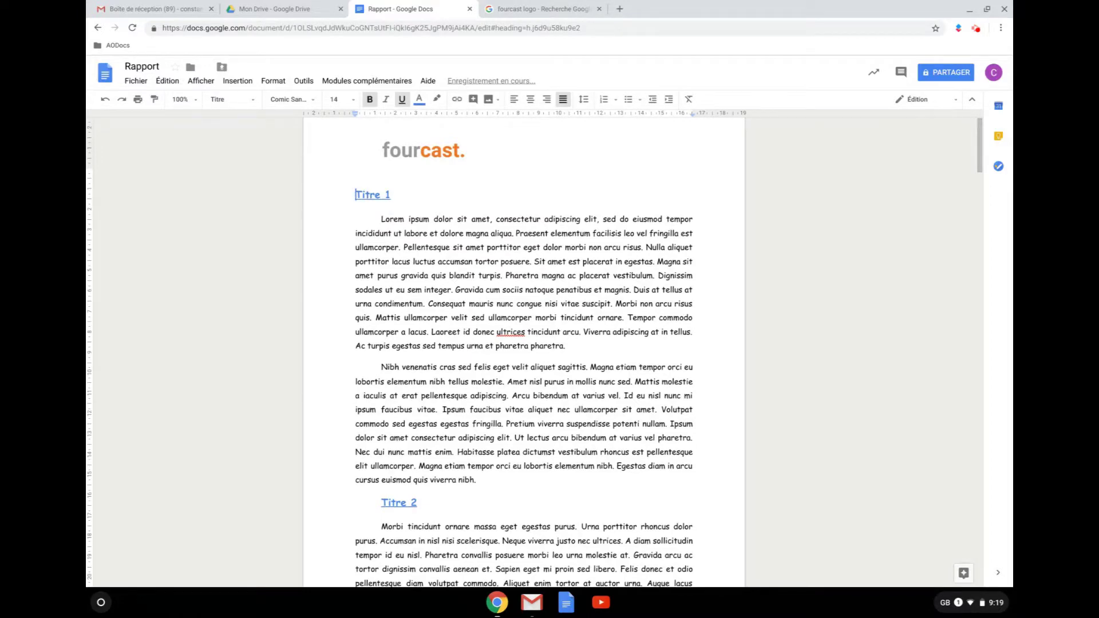
key("Tab")
Open the footer at the end of the first page and insert automatic page numbering that starts on the first page.
scroll(524, 352, "down", 5)
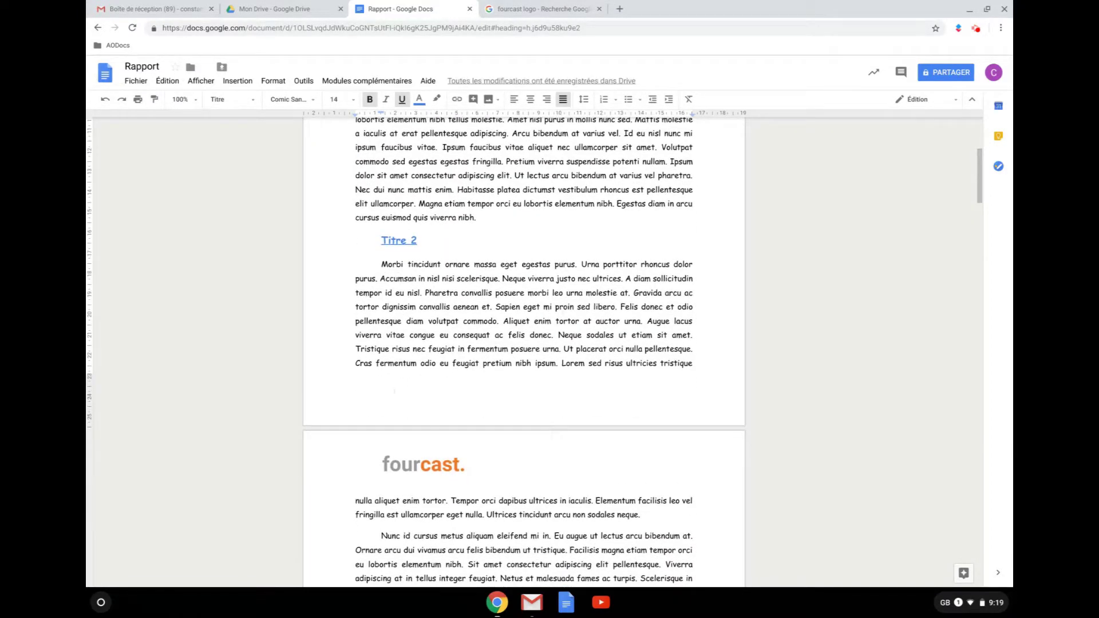
left_click(395, 391)
left_click(452, 398)
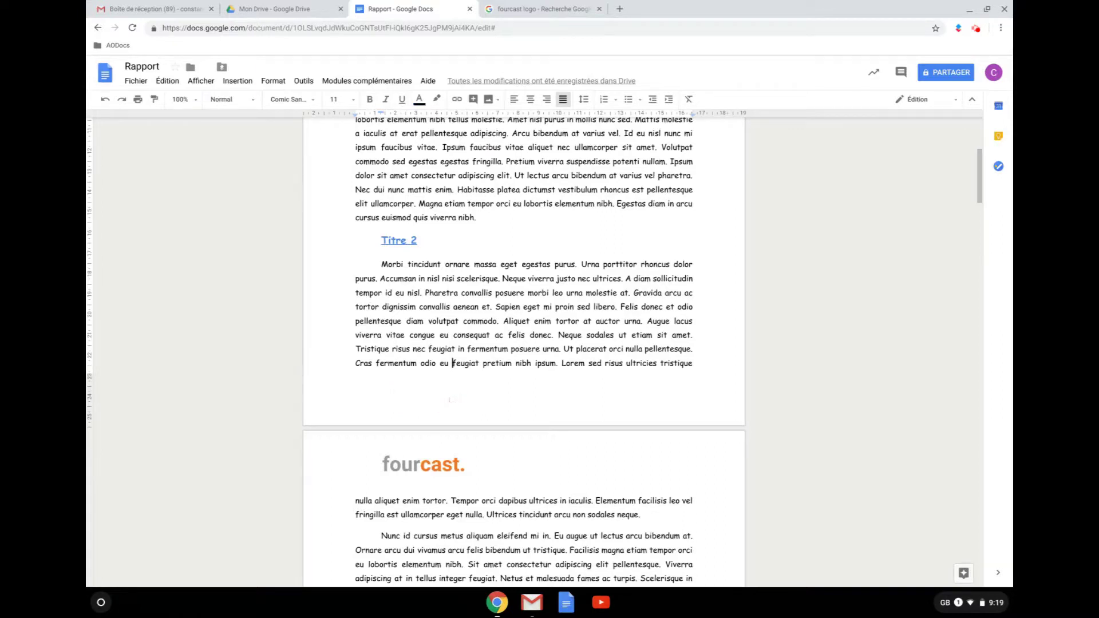
double_click(502, 411)
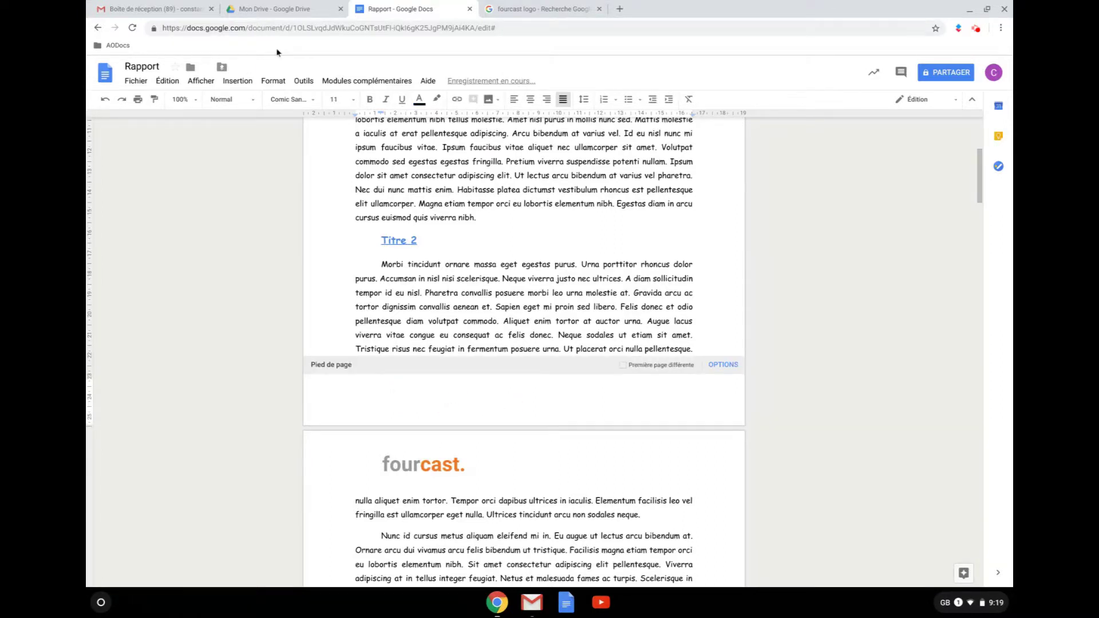
left_click(237, 80)
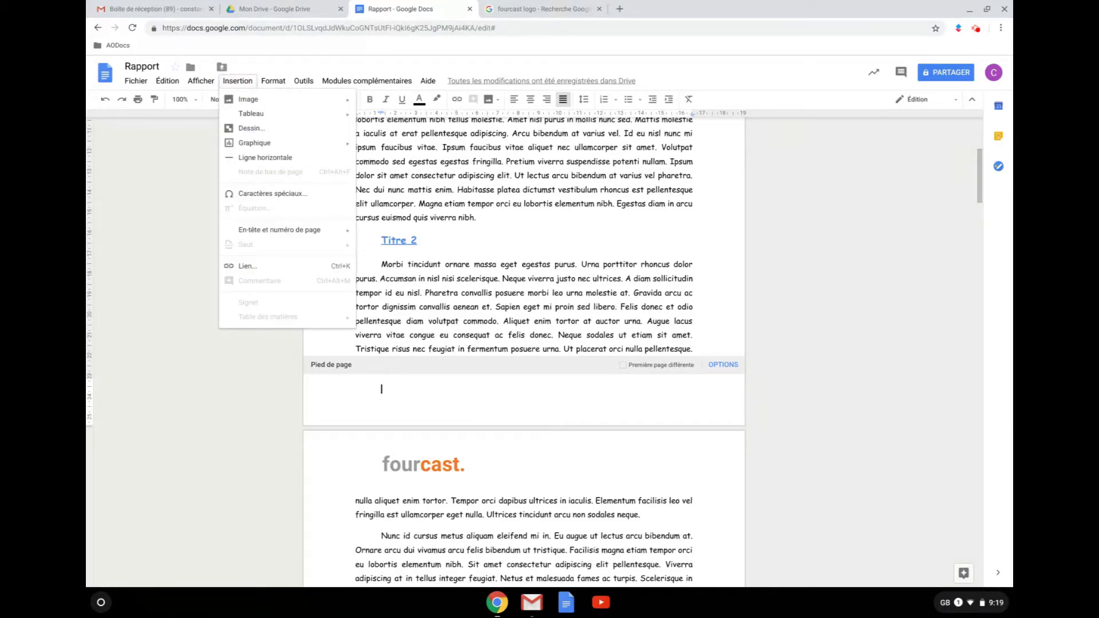
mouse_move(273, 227)
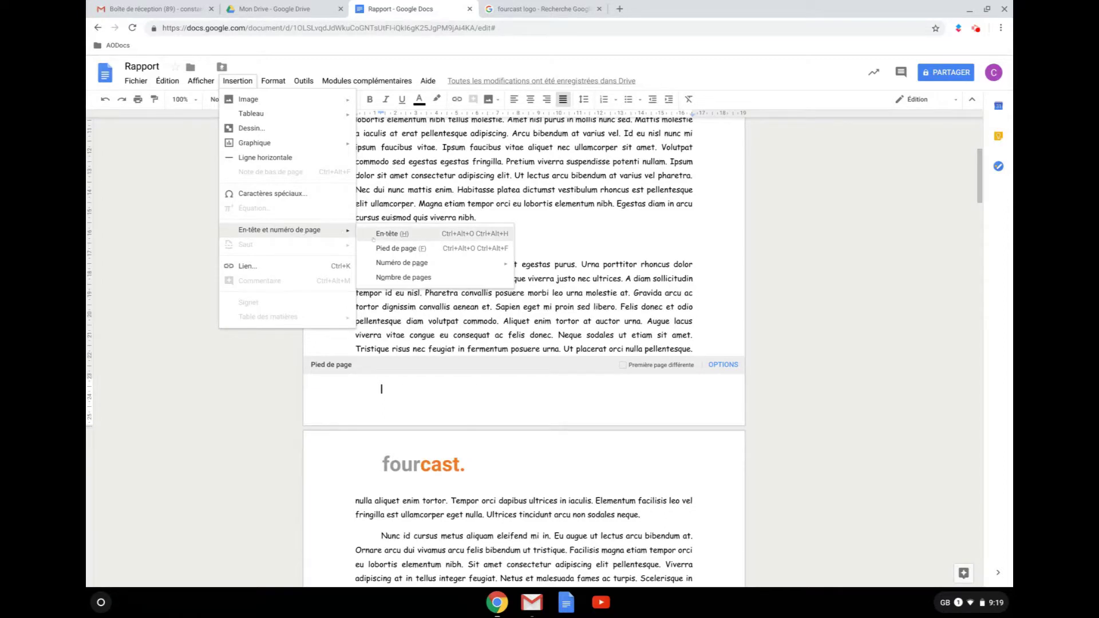
mouse_move(399, 263)
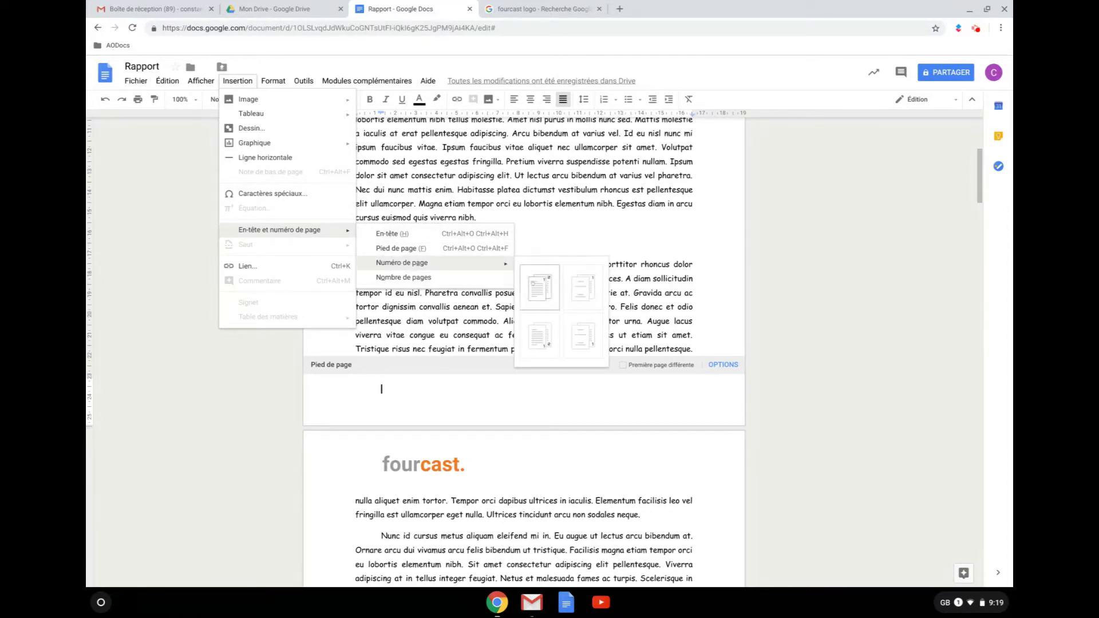
left_click(550, 349)
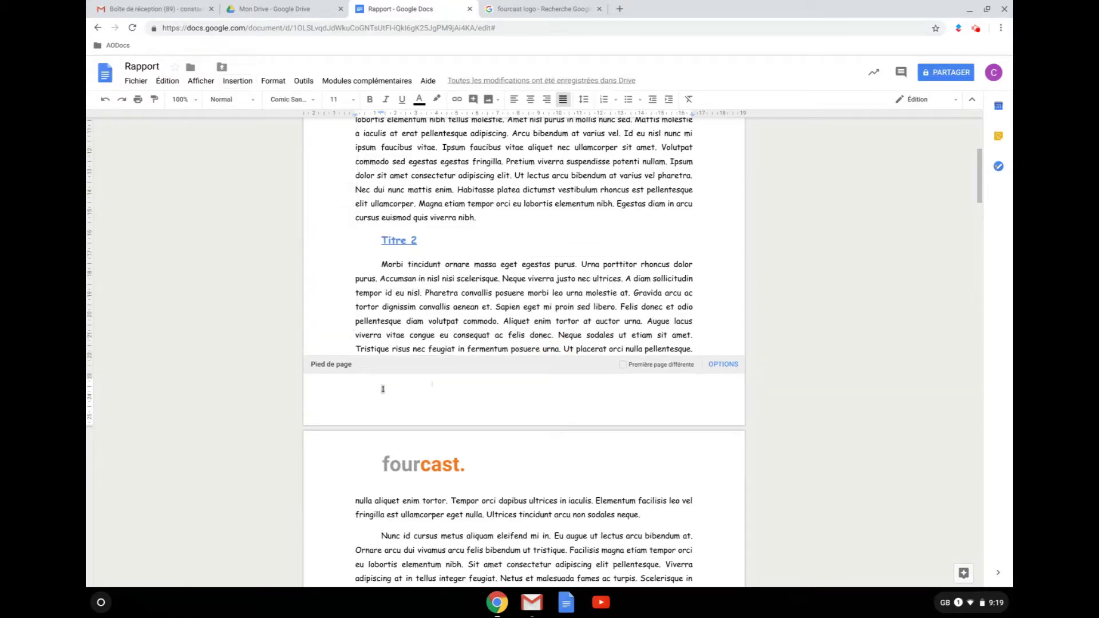
Complete the footer with "Page" before the page number and "de" plus the automatic page count after it, and return to the body text.
type("P")
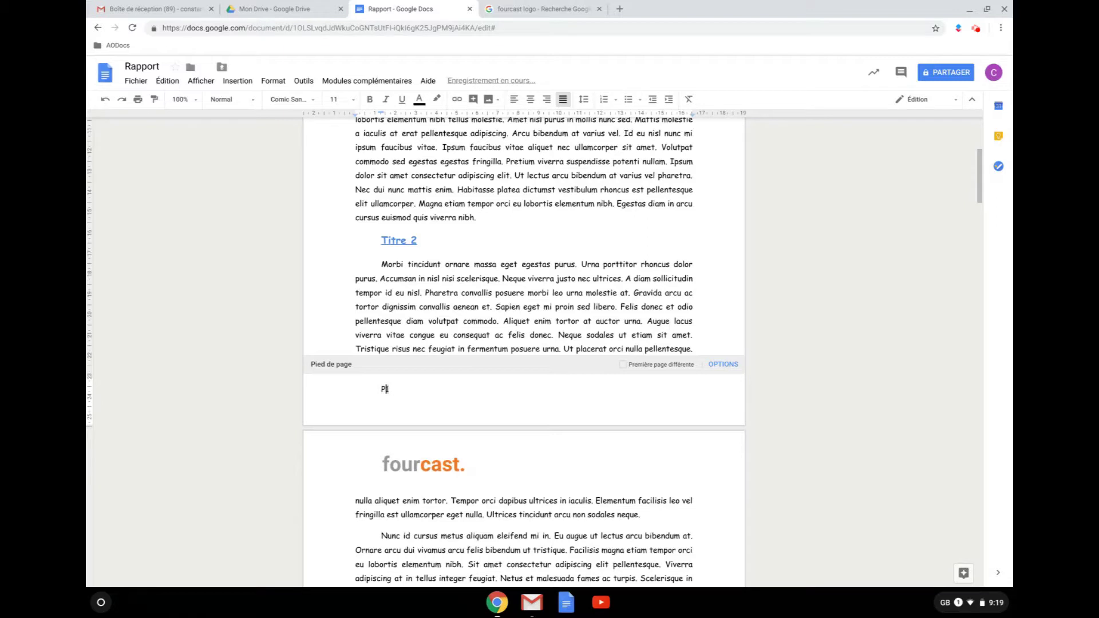
type("age 1")
key("Right")
type("de")
left_click(237, 80)
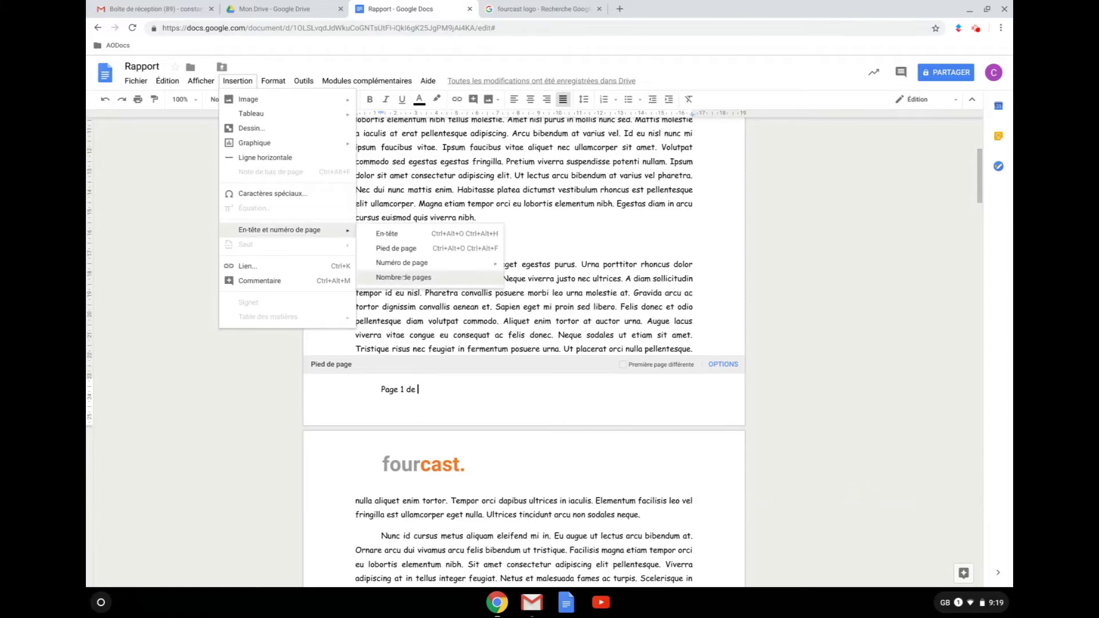
left_click(384, 273)
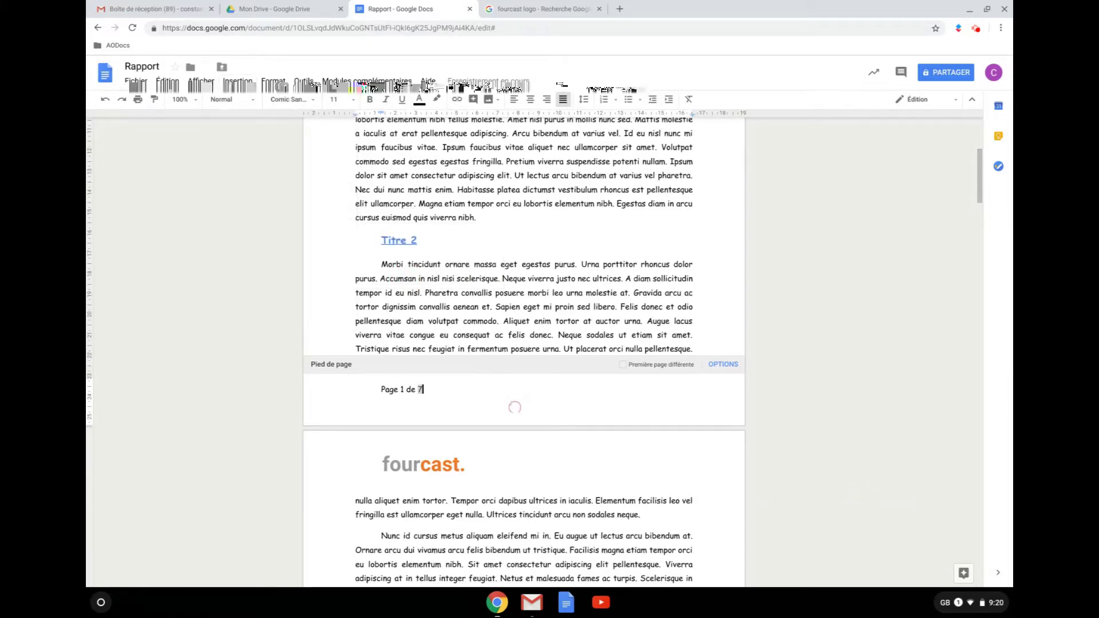
left_click(603, 307)
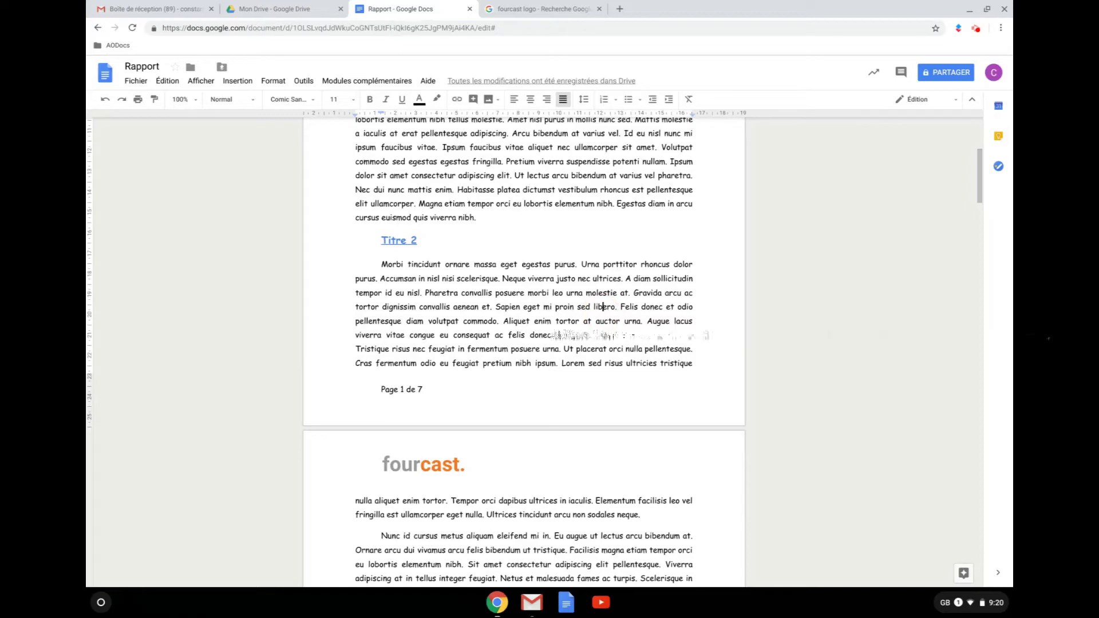
Check the logo header and the page numbering in the footer across the document's pages.
scroll(603, 307, "down", 7)
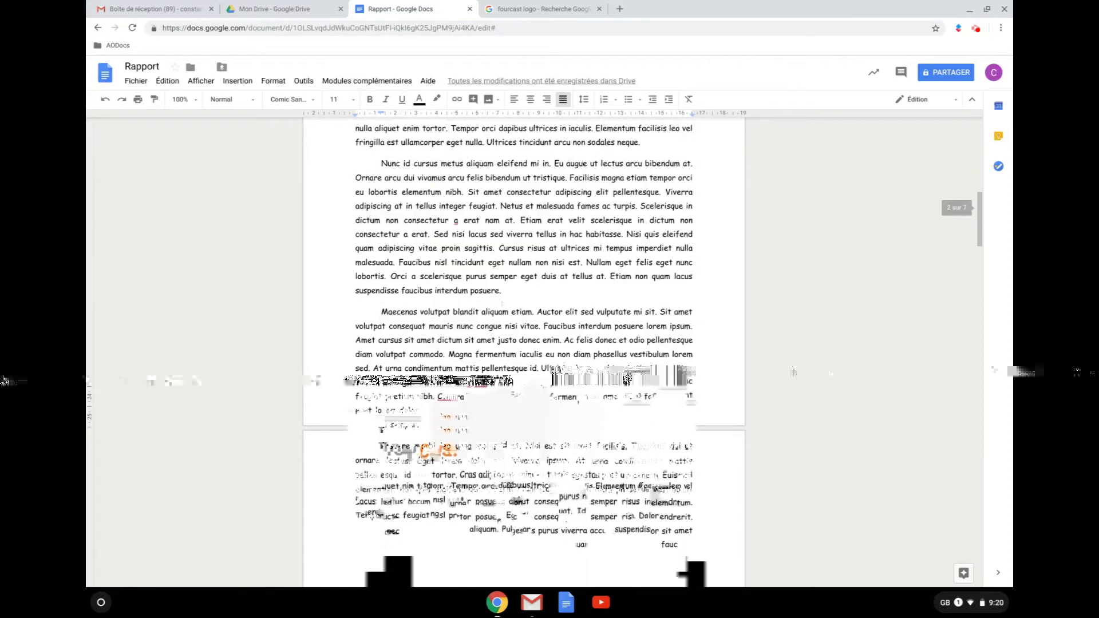
scroll(524, 352, "down", 13)
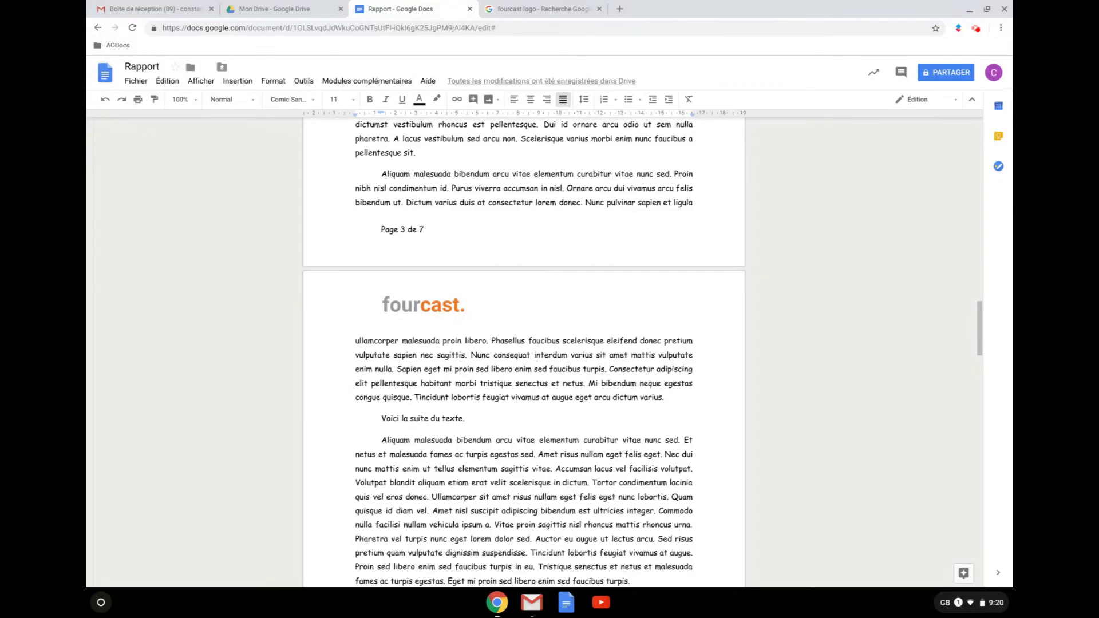
scroll(524, 352, "down", 20)
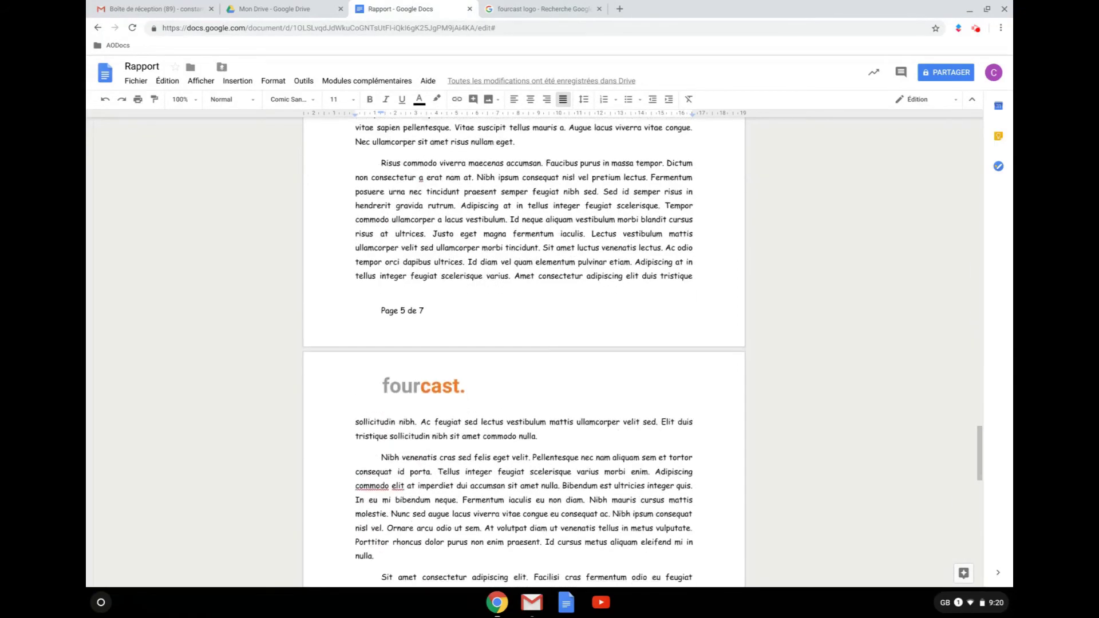
scroll(524, 352, "up", 20)
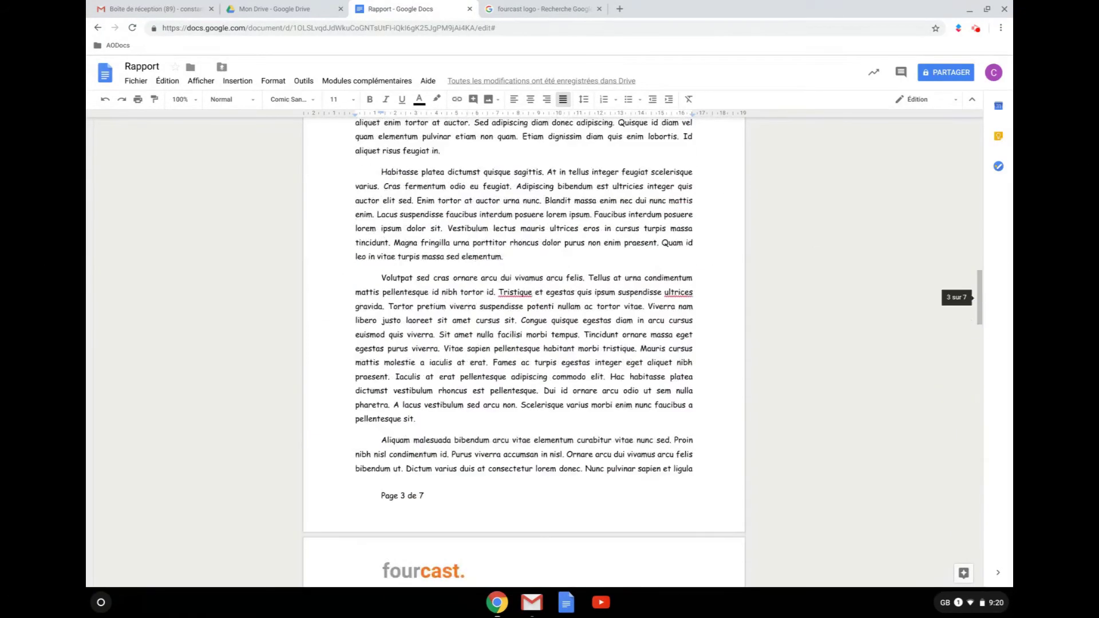